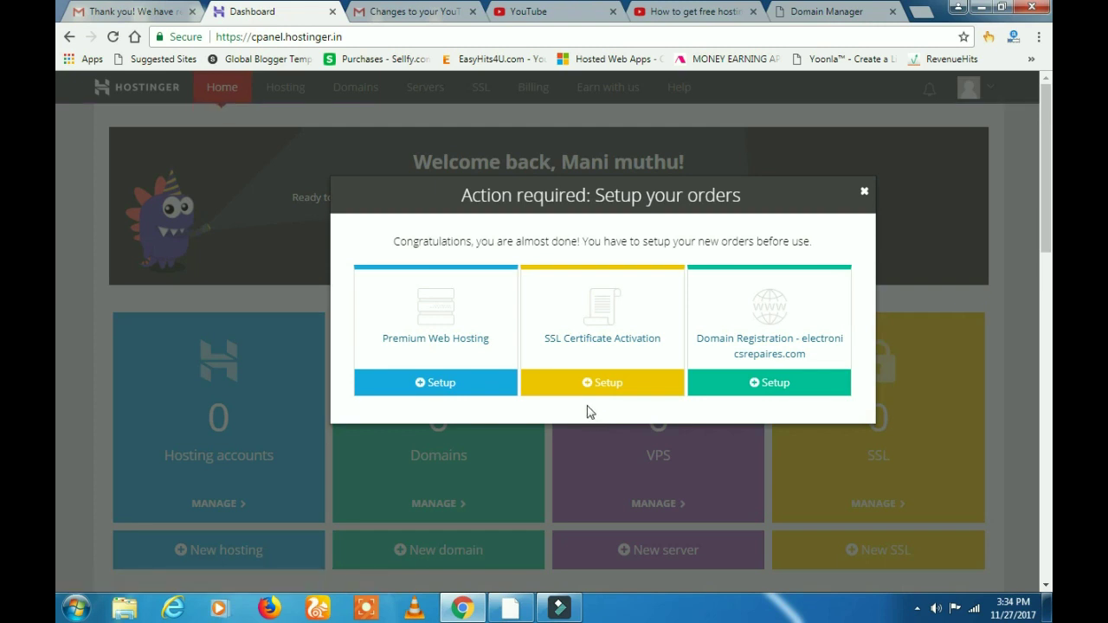
Start the Premium Web Hosting order setup and open the list of available domain names
left_click(444, 383)
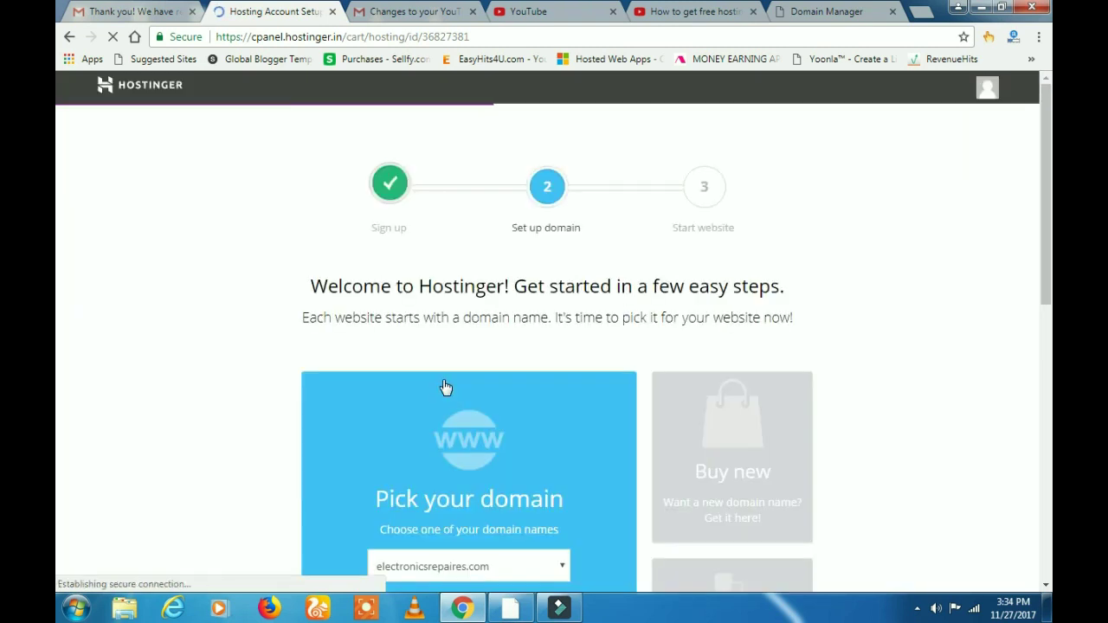
scroll(466, 427, "down", 2)
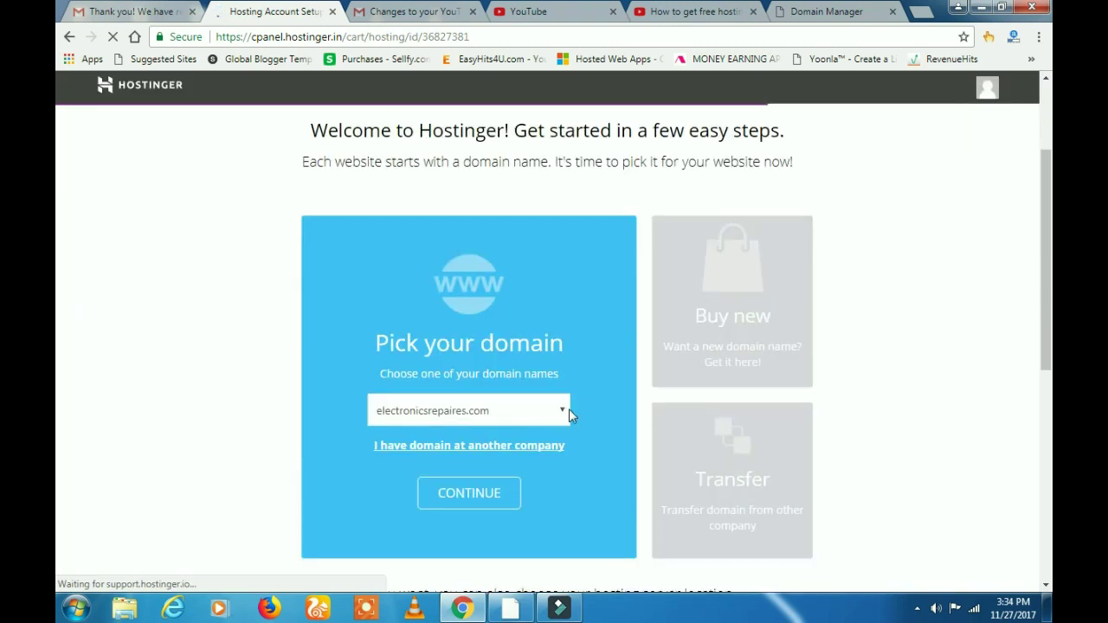
left_click(563, 412)
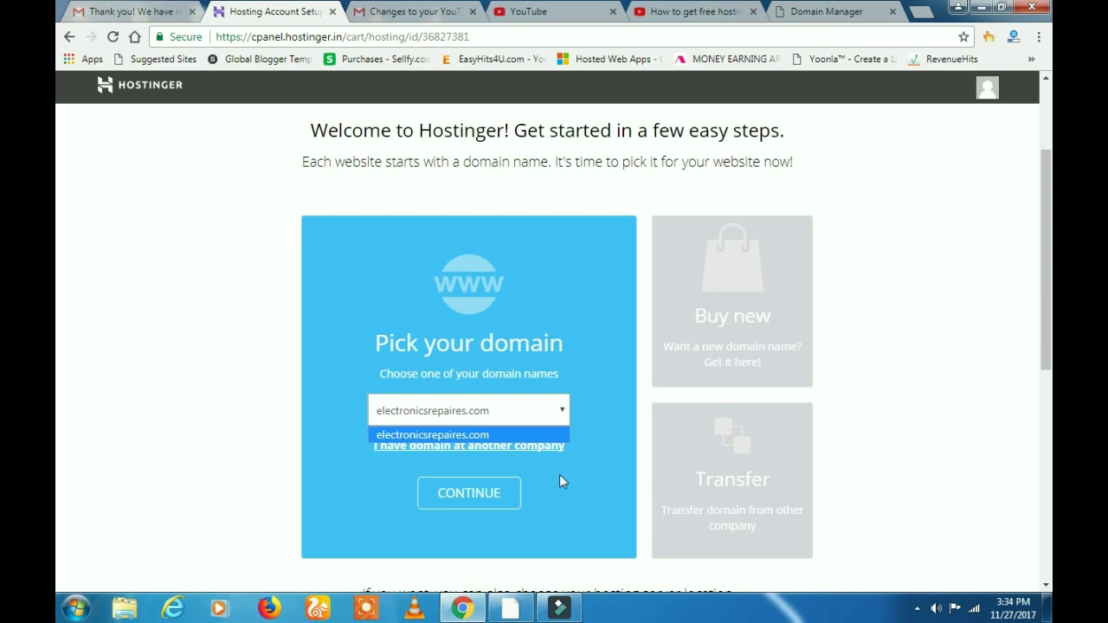
left_click(559, 474)
Set up the hosting with the existing domain techdoct.com registered at another company and continue to its name server details
left_click(500, 446)
left_click(483, 410)
type("t")
left_click(468, 432)
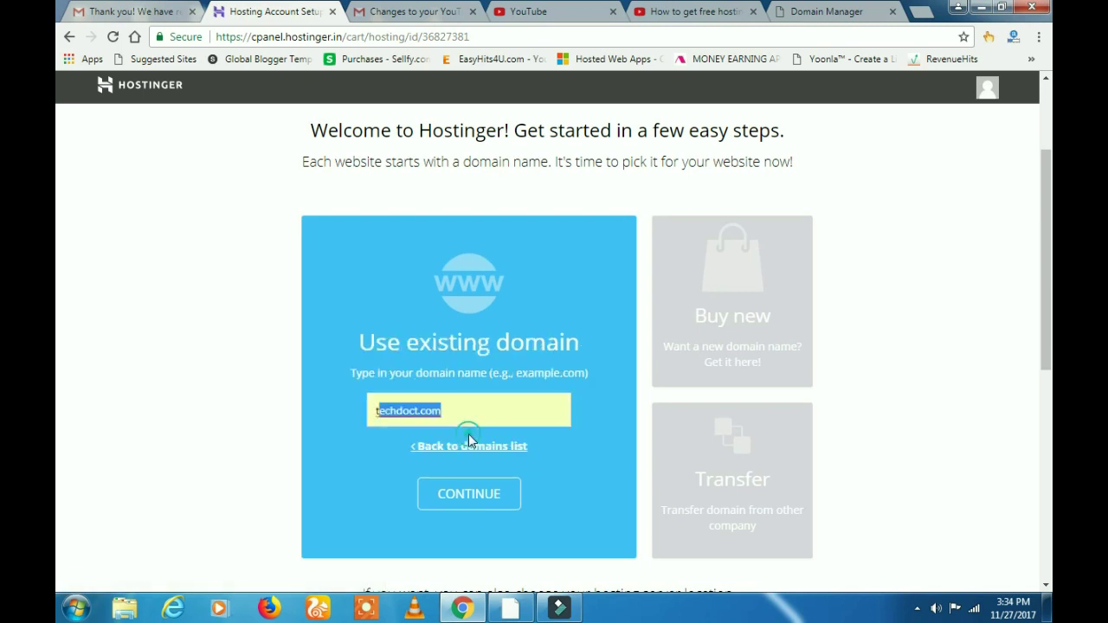
left_click(485, 498)
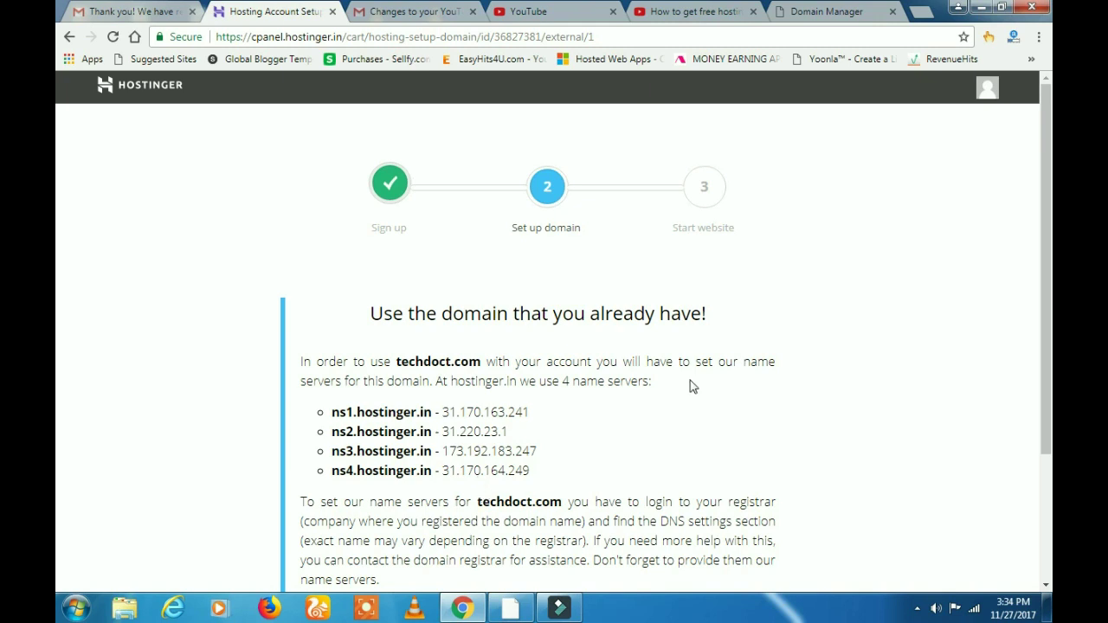
scroll(717, 461, "down", 2)
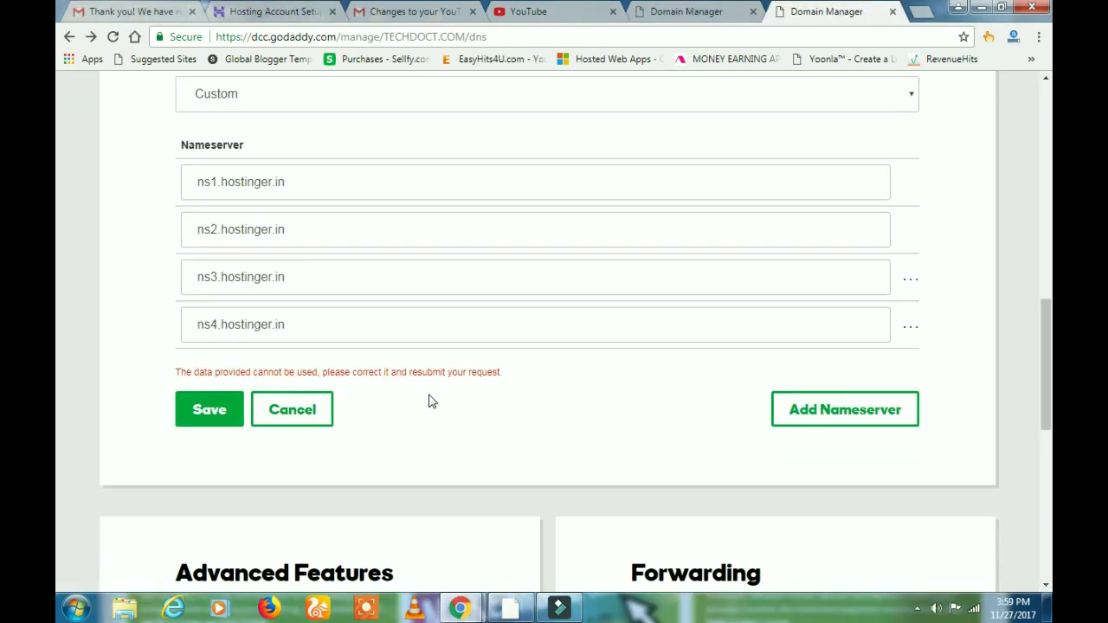
Switch to the GoDaddy DNS page, open the Host Names page for techdoct.com and start a new host entry
scroll(428, 401, "down", 7)
left_click(237, 454)
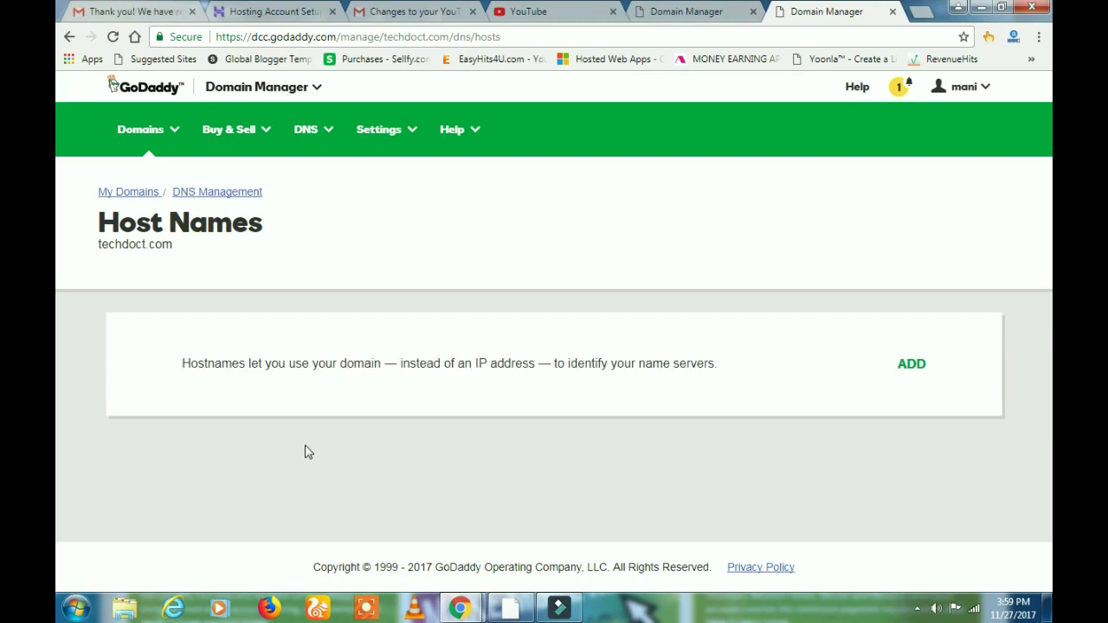
left_click(918, 368)
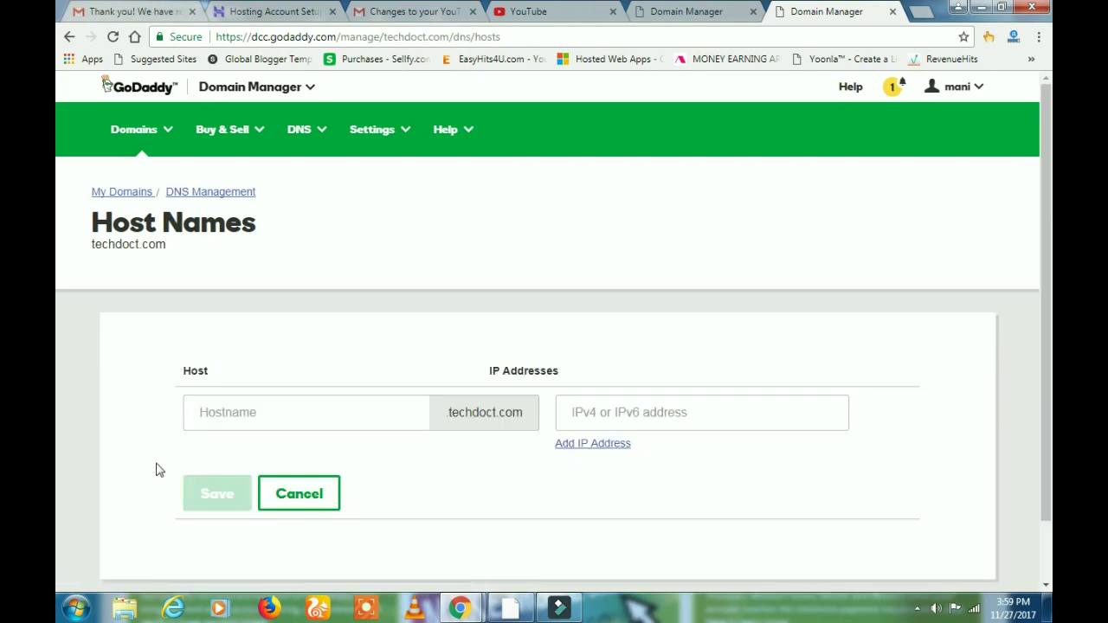
scroll(467, 438, "down", 1)
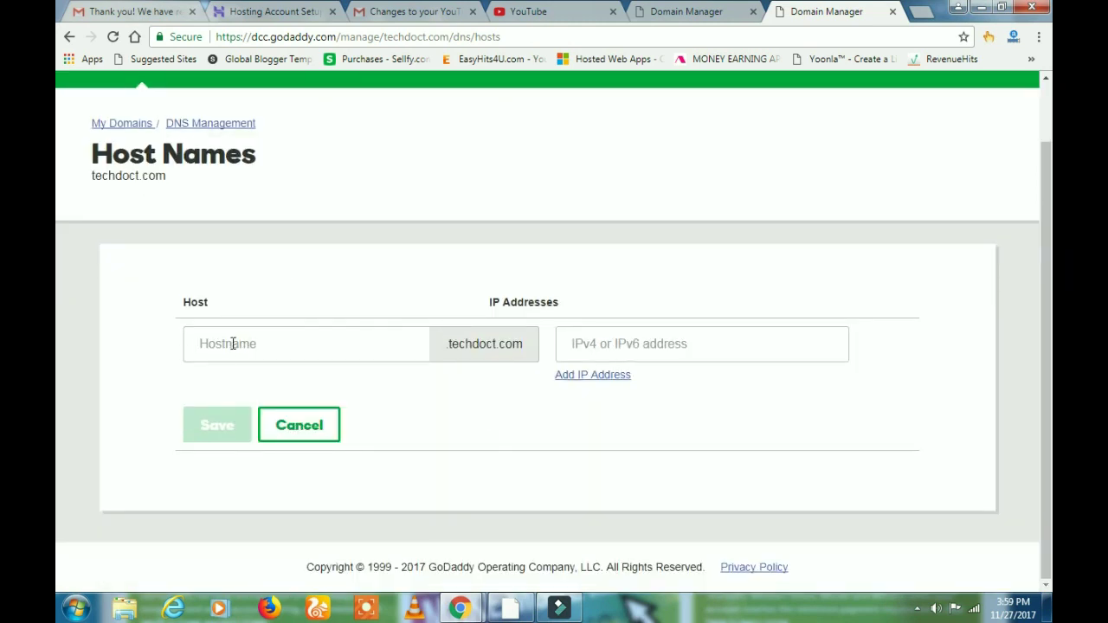
Copy the first name server, ns1.hostinger.in, from the Hostinger account setup page
left_click(675, 17)
left_click(273, 12)
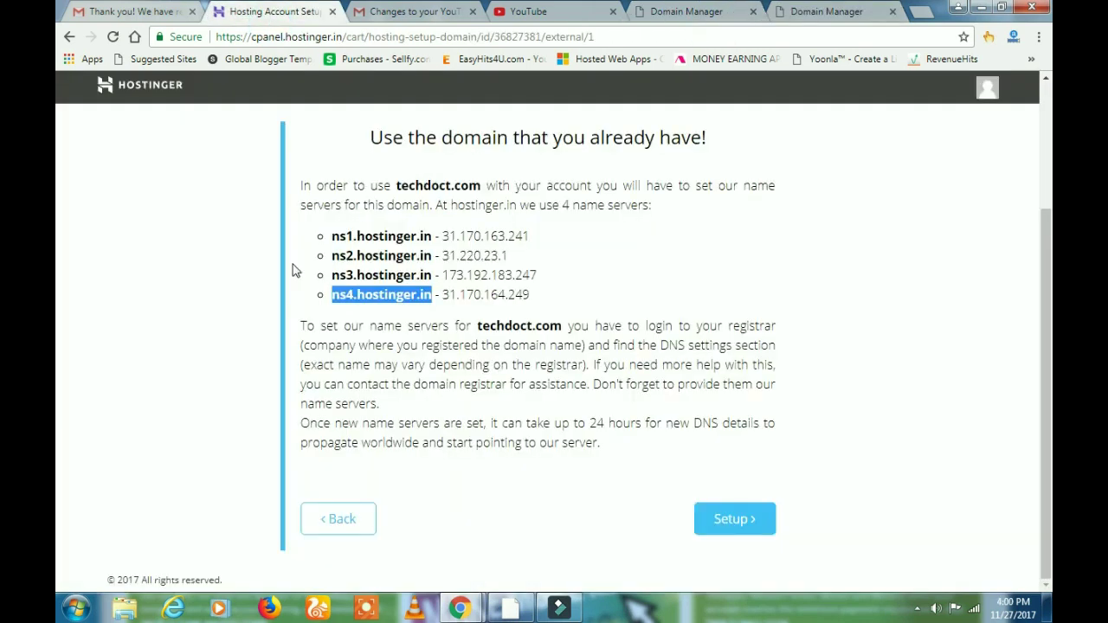
left_click_drag(434, 236, 331, 236)
right_click(360, 240)
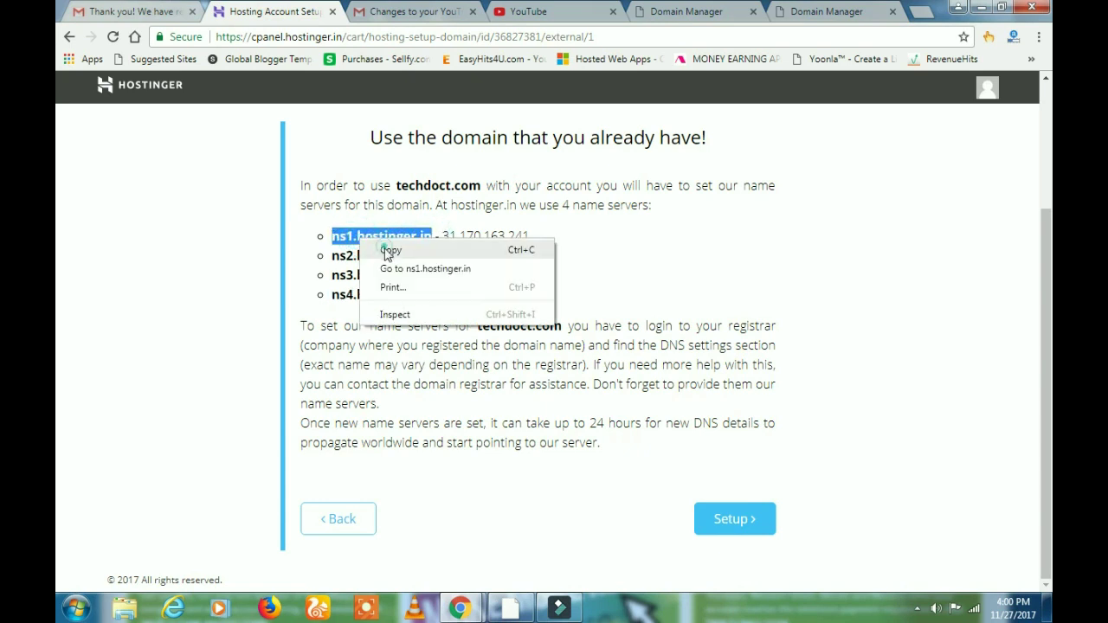
left_click(389, 250)
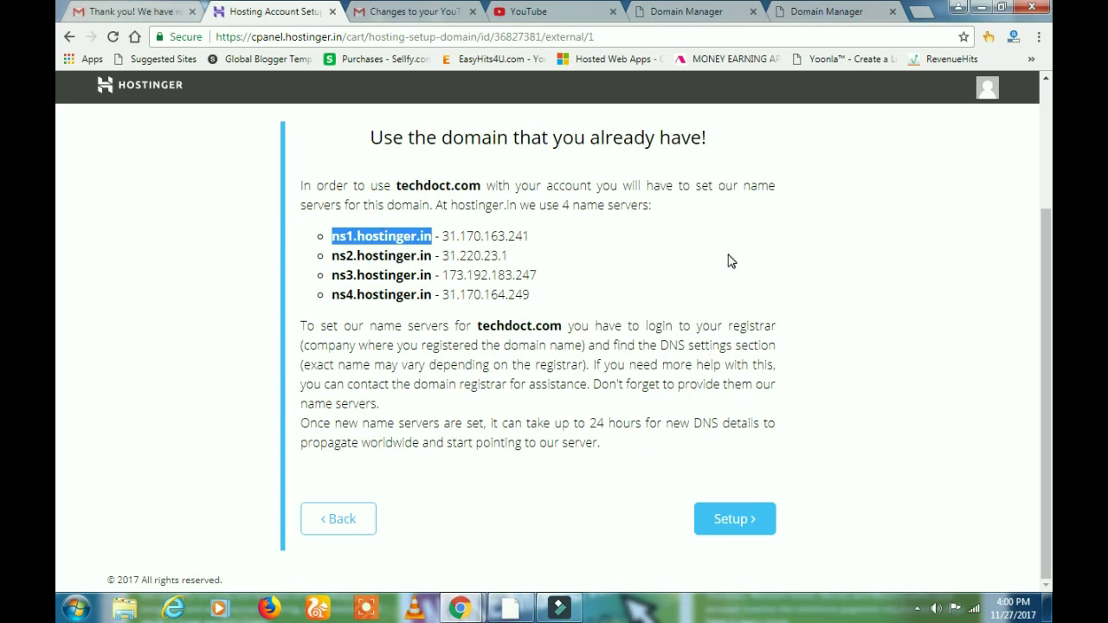
Enter the copied ns1.hostinger.in as the hostname of the new techdoct.com host entry in GoDaddy
left_click(845, 19)
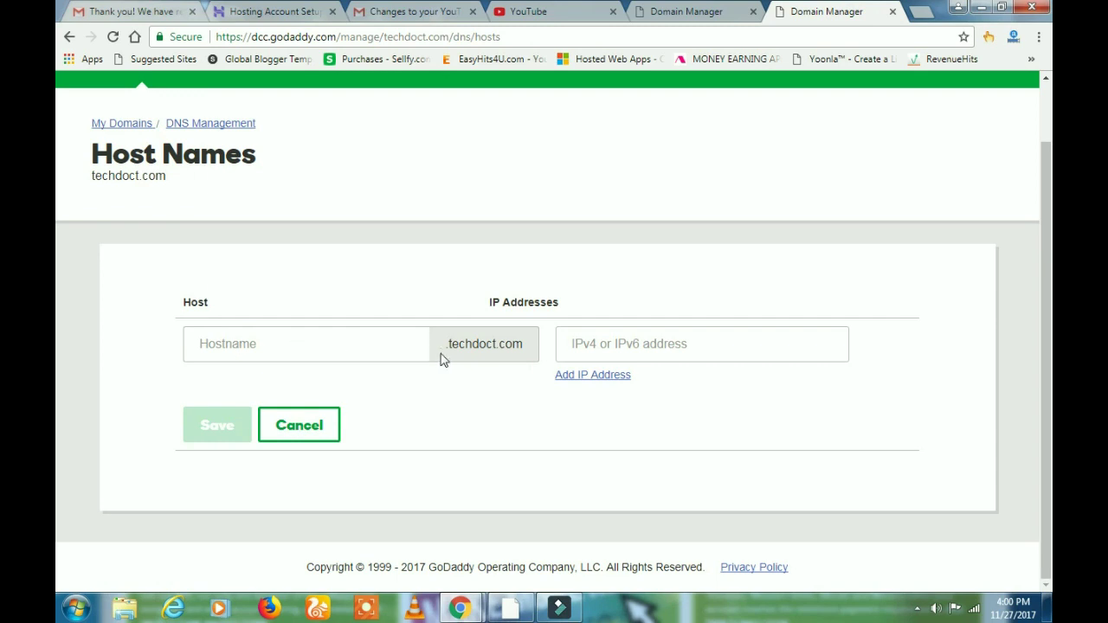
left_click_drag(447, 347, 522, 344)
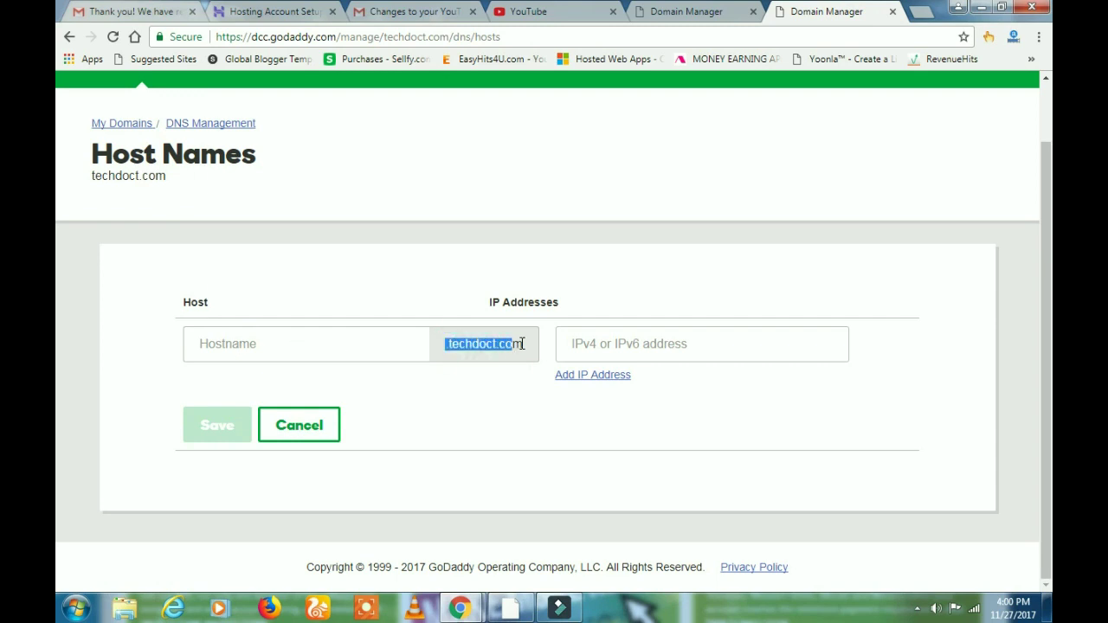
left_click(485, 367)
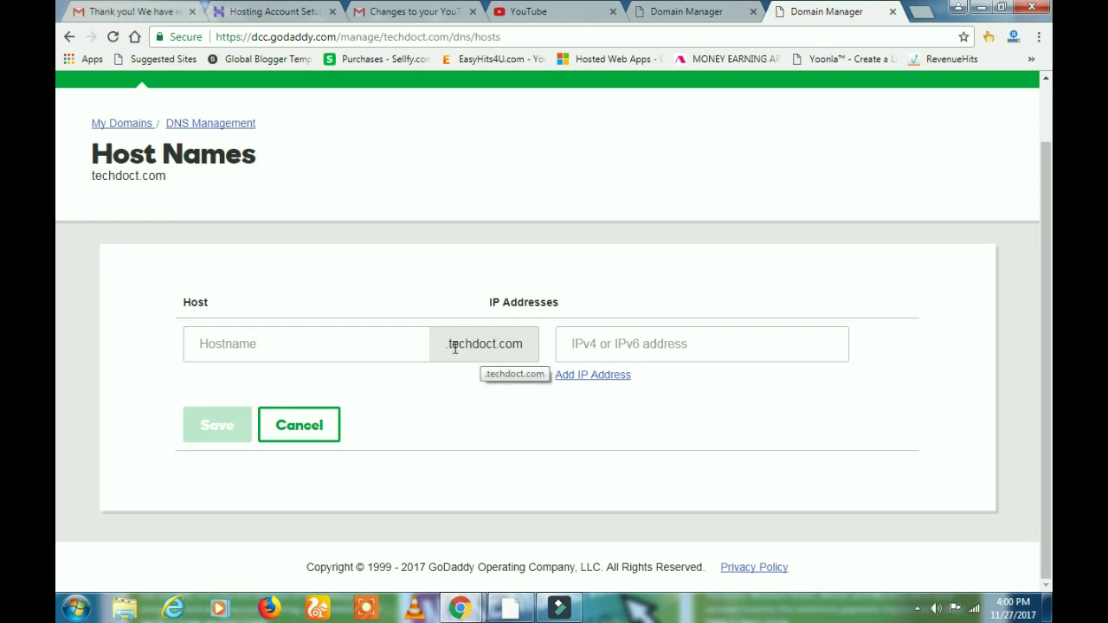
left_click_drag(451, 345, 506, 368)
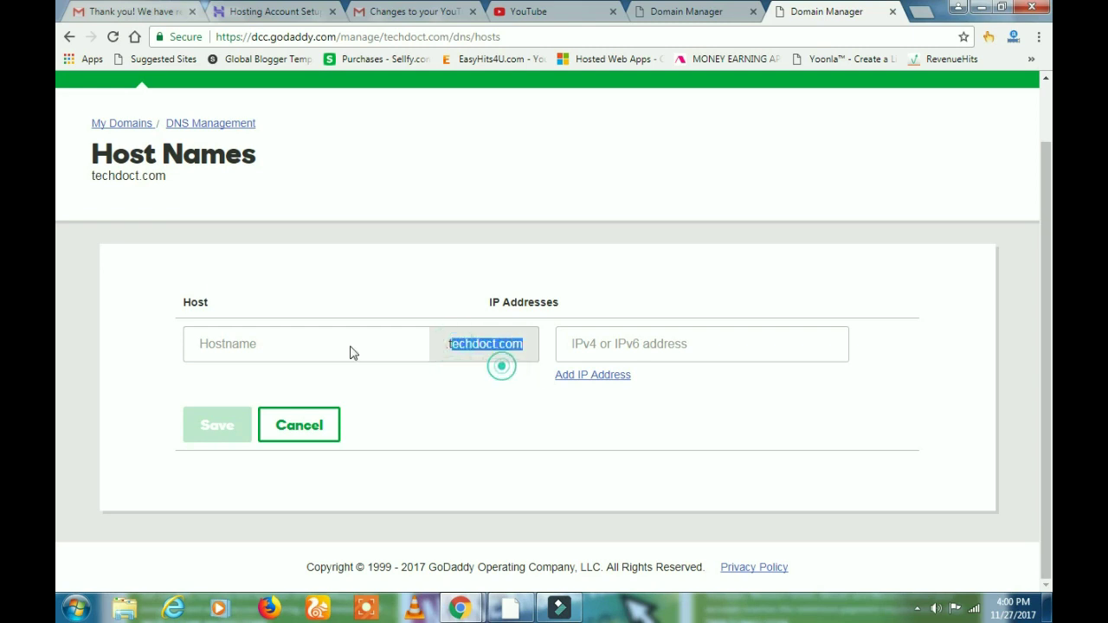
left_click(275, 342)
right_click(242, 345)
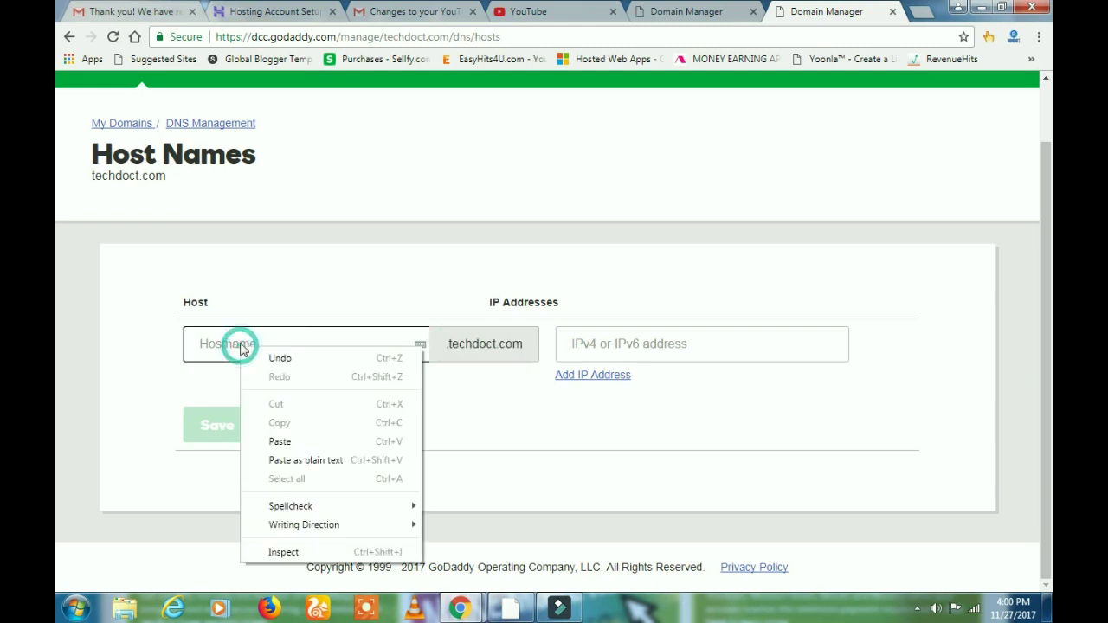
left_click(296, 439)
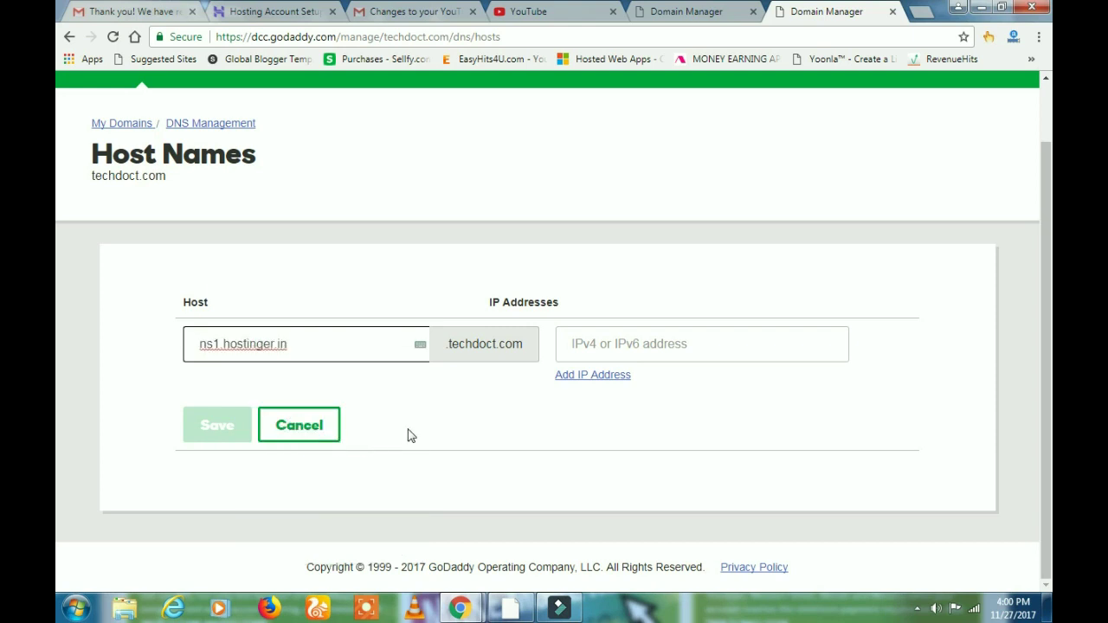
Copy the ns1 server's IP address, 31.170.163.241, from the Hostinger page and paste it as the GoDaddy host entry's IP address
left_click(689, 14)
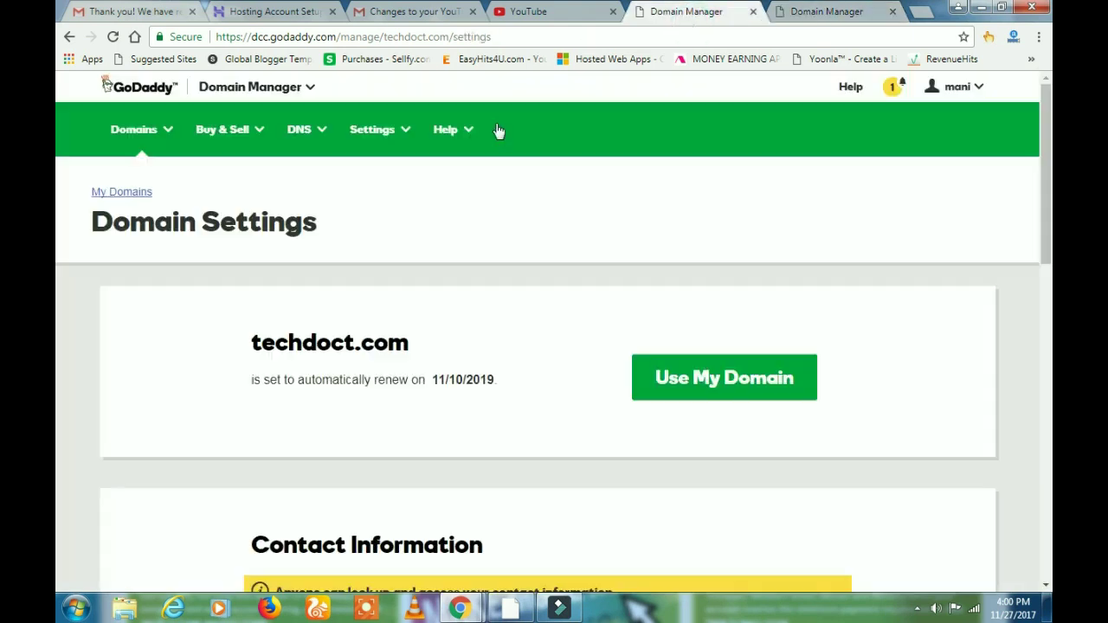
left_click(812, 10)
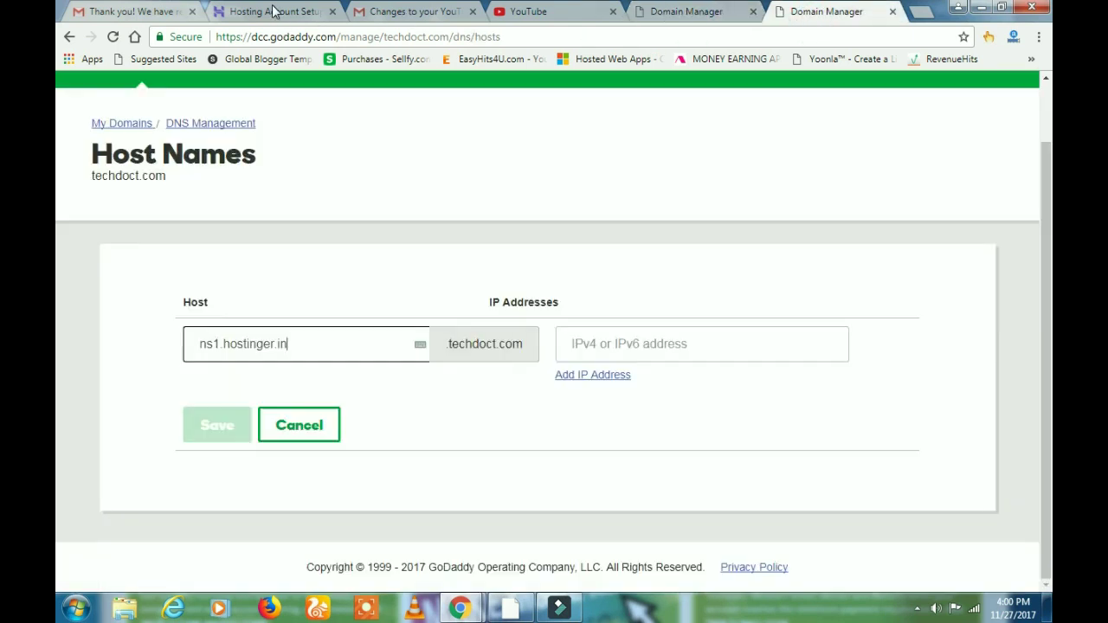
left_click(273, 11)
left_click_drag(442, 236, 533, 238)
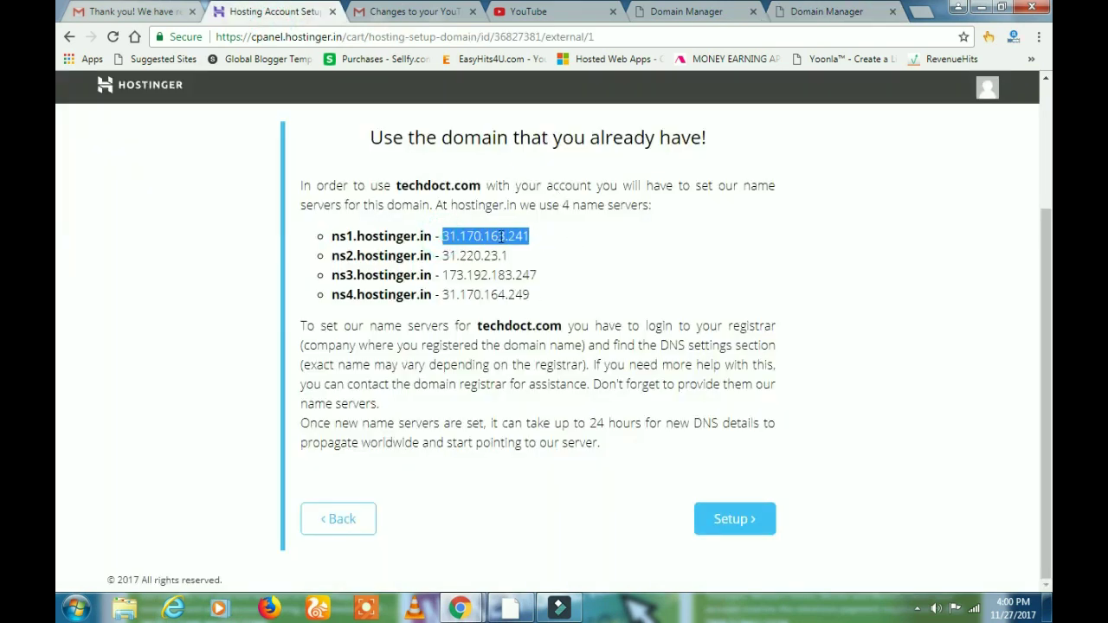
right_click(501, 235)
left_click(523, 240)
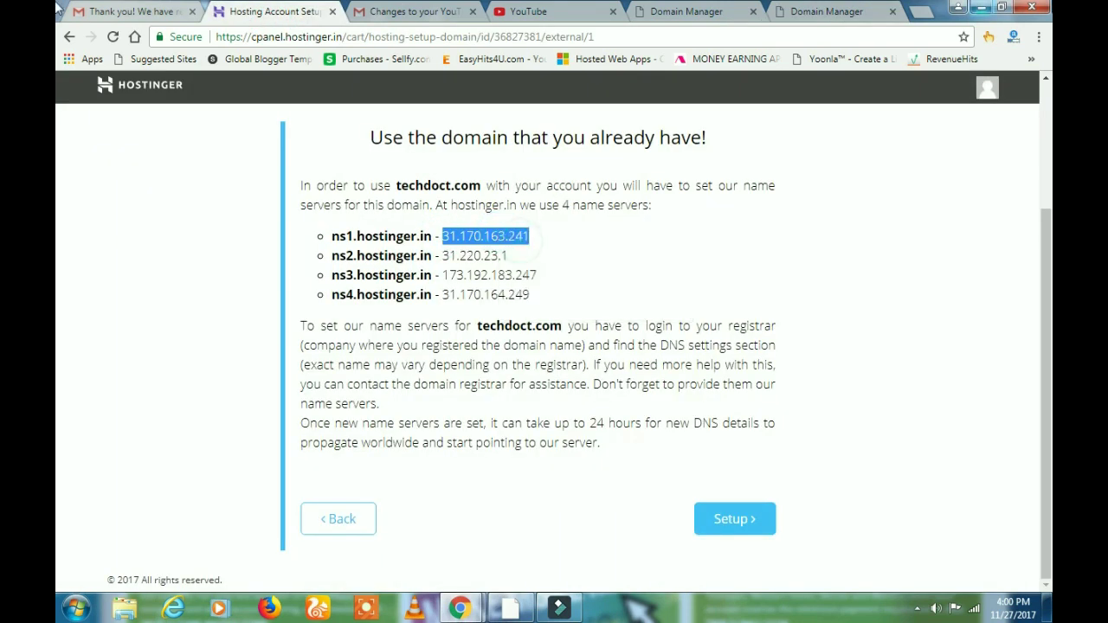
left_click(866, 10)
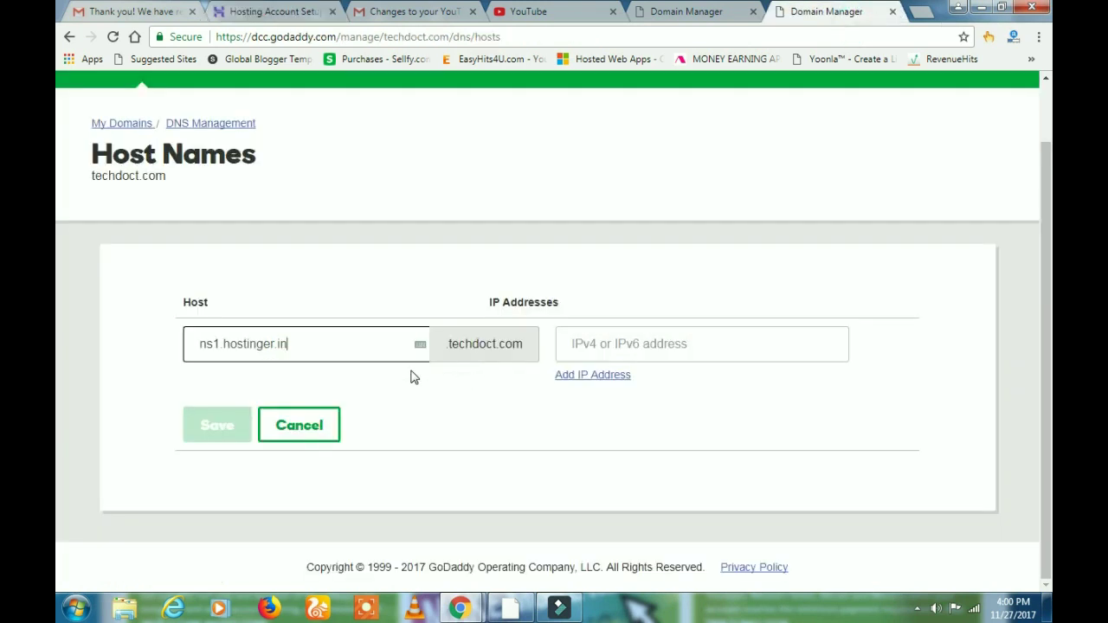
right_click(585, 345)
left_click(631, 453)
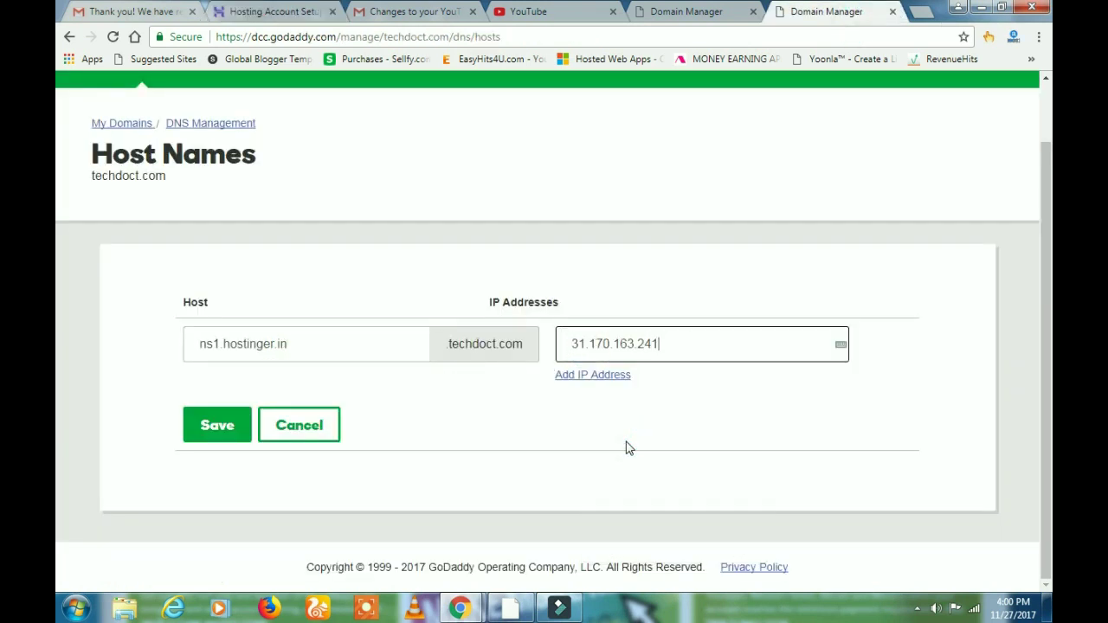
Add a second IP address row to the host entry and copy ns2.hostinger.in from the Hostinger setup page
left_click(604, 375)
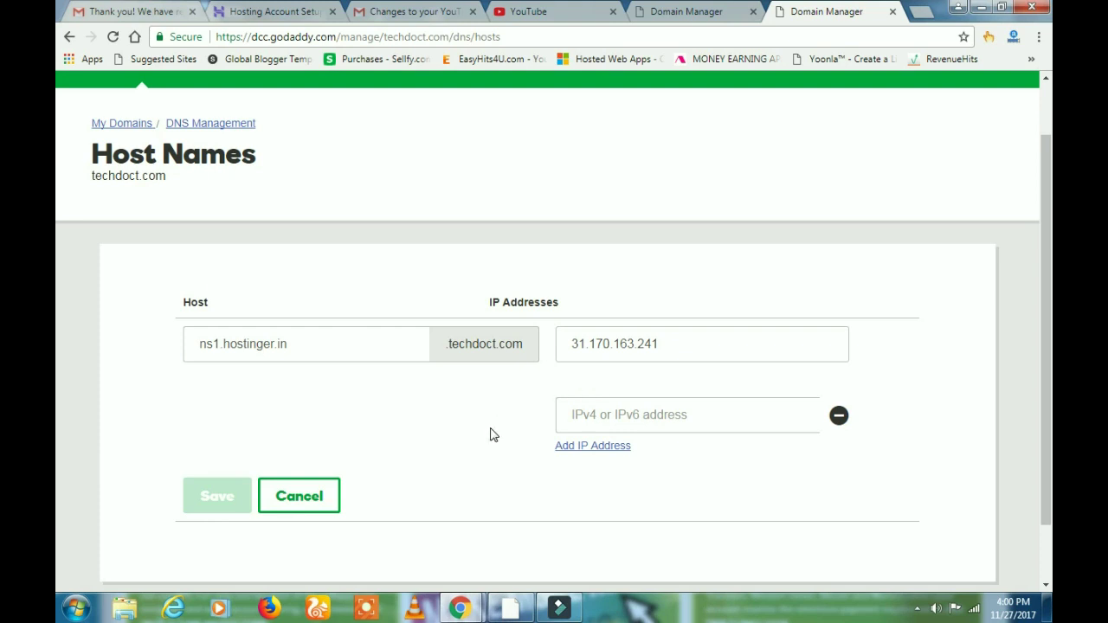
left_click(304, 14)
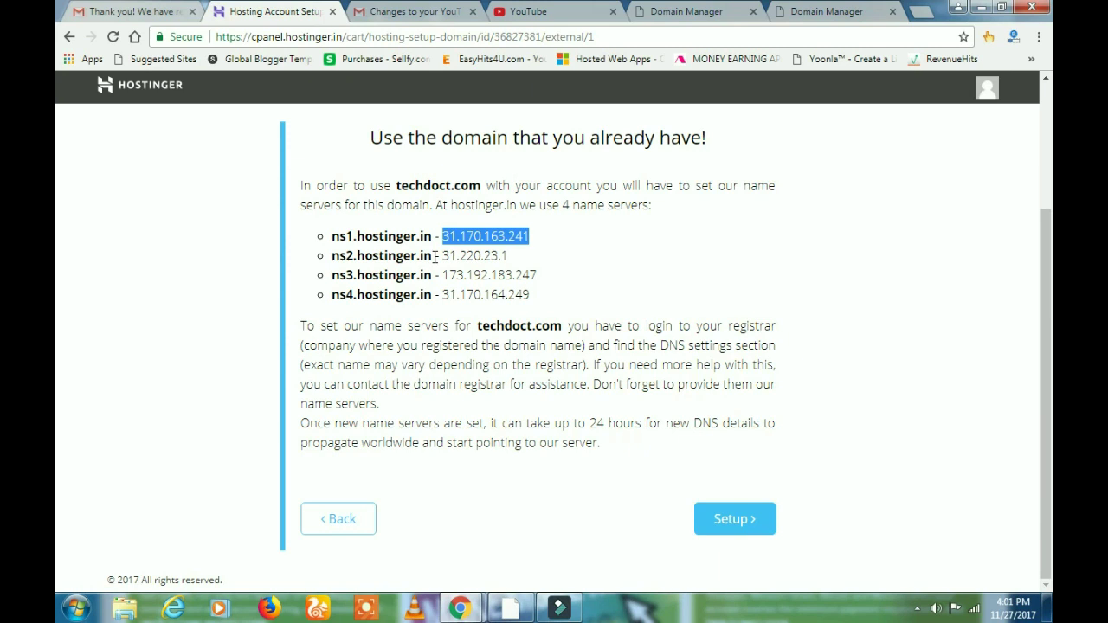
left_click_drag(433, 257, 334, 264)
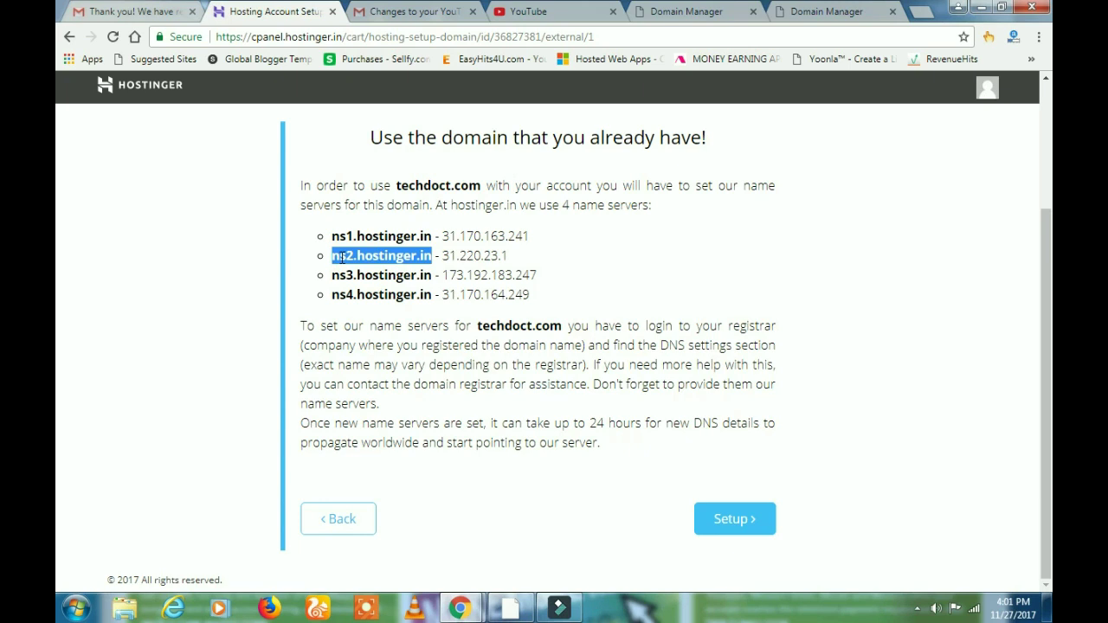
right_click(342, 257)
left_click(366, 268)
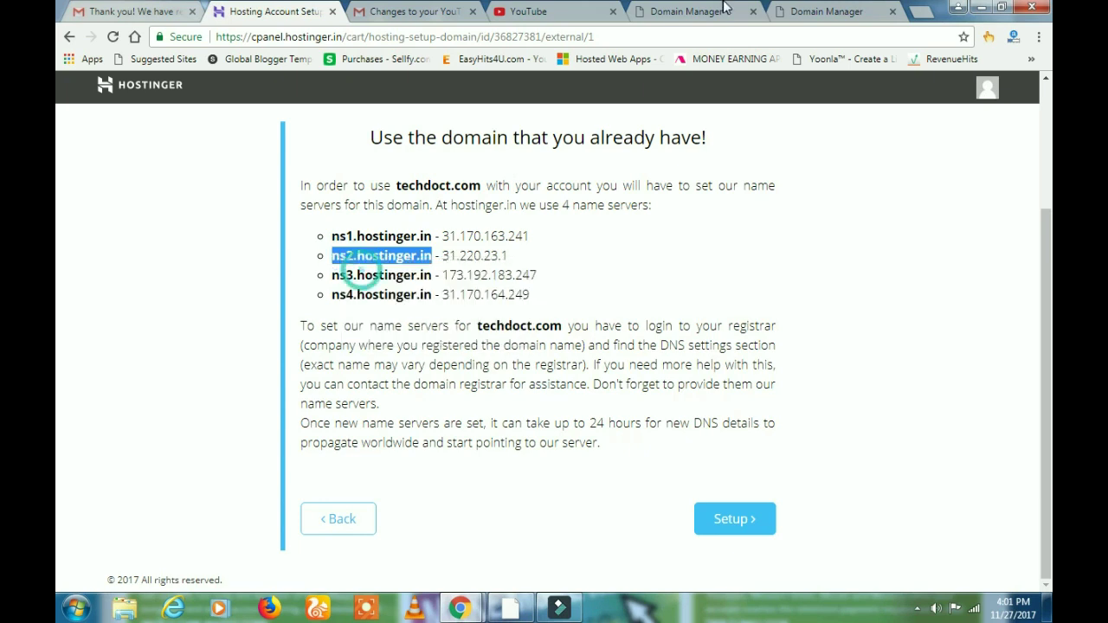
left_click(811, 16)
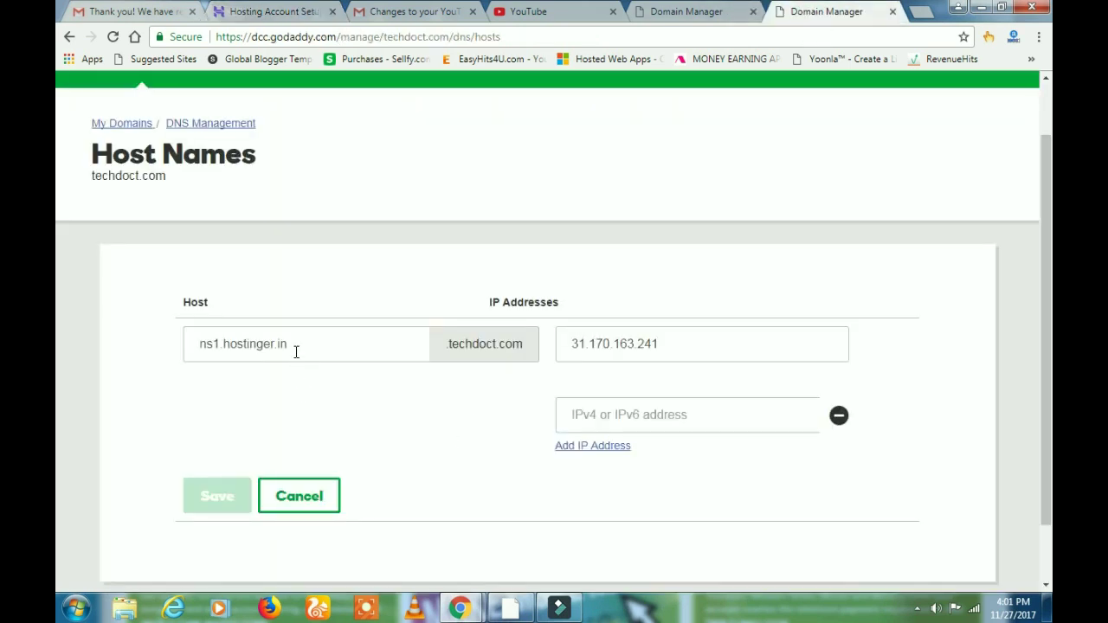
Remove the empty second IP address row and save the ns1.hostinger.in host entry
left_click_drag(296, 351, 191, 340)
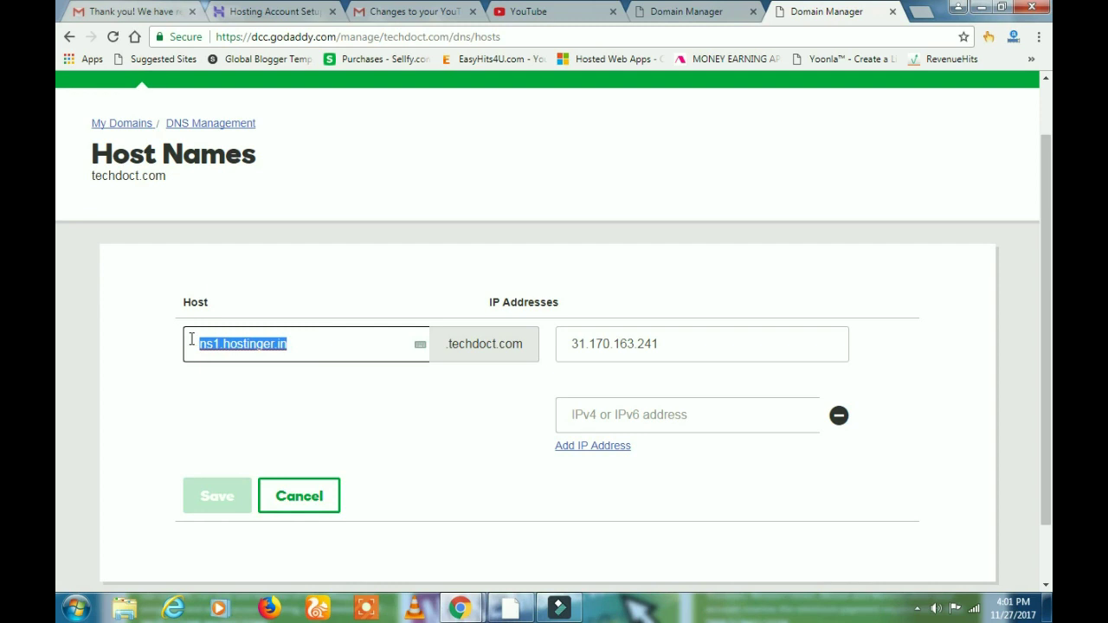
left_click(303, 346)
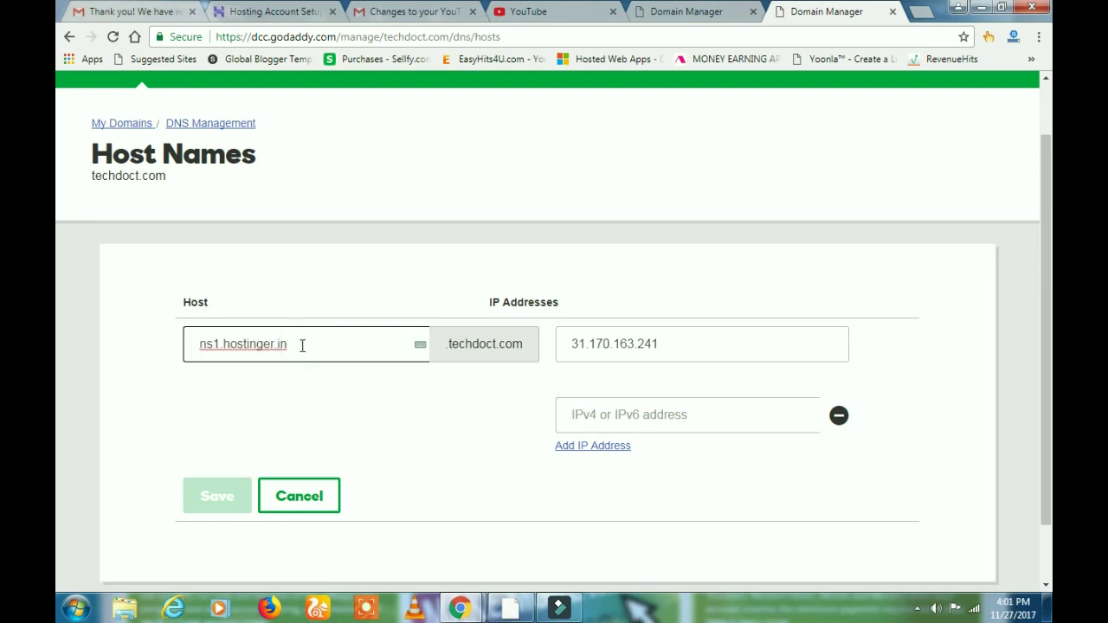
left_click(843, 421)
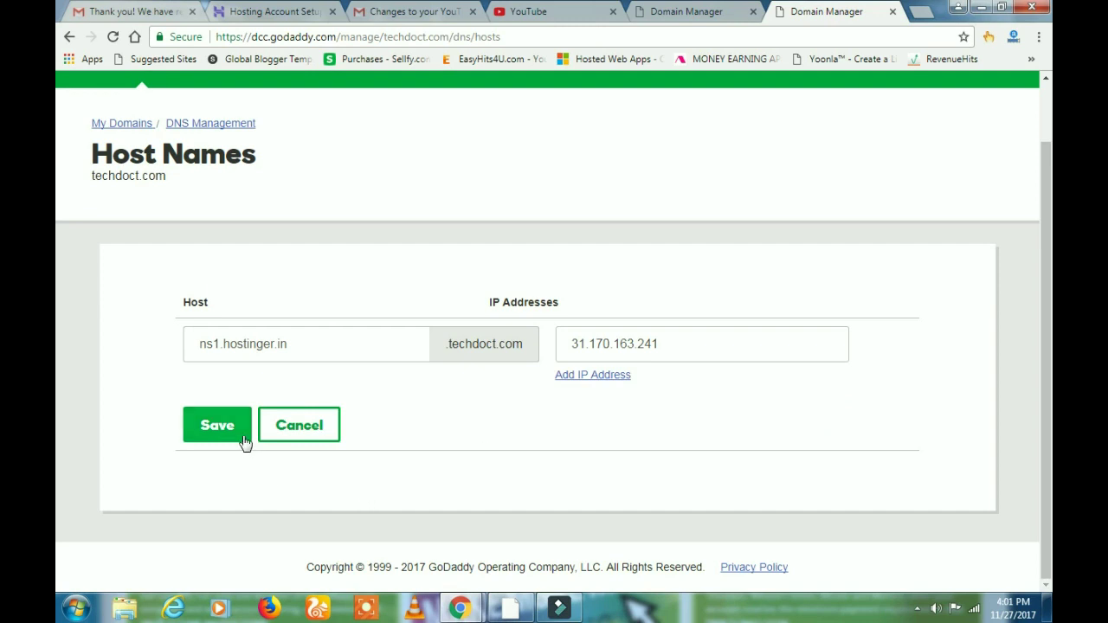
left_click(233, 429)
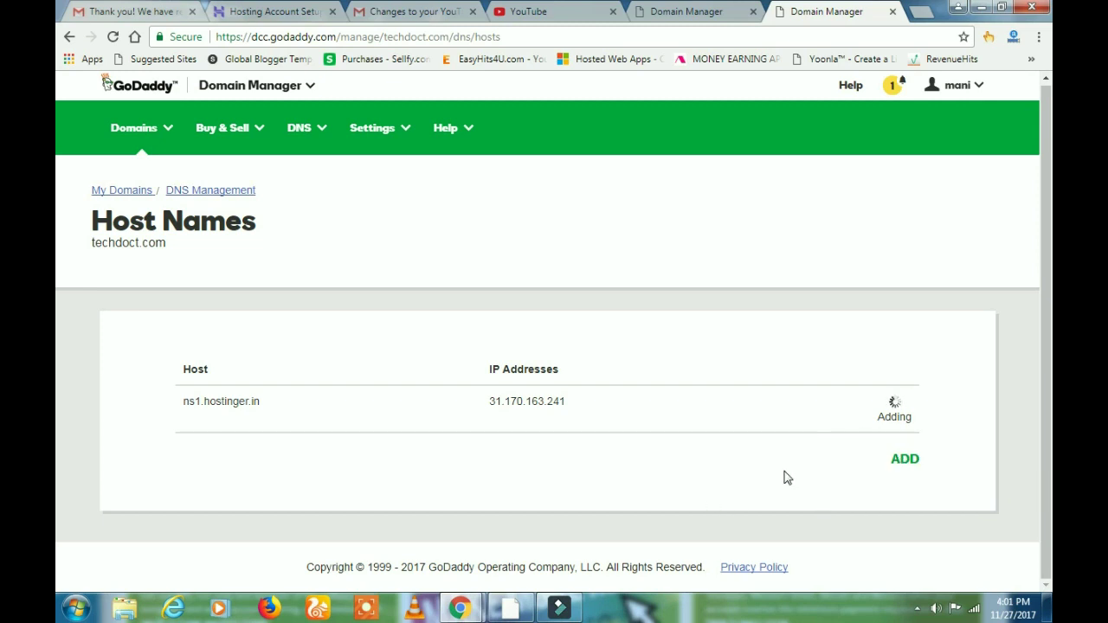
Add another host entry for techdoct.com and paste ns2.hostinger.in as its hostname
left_click(912, 457)
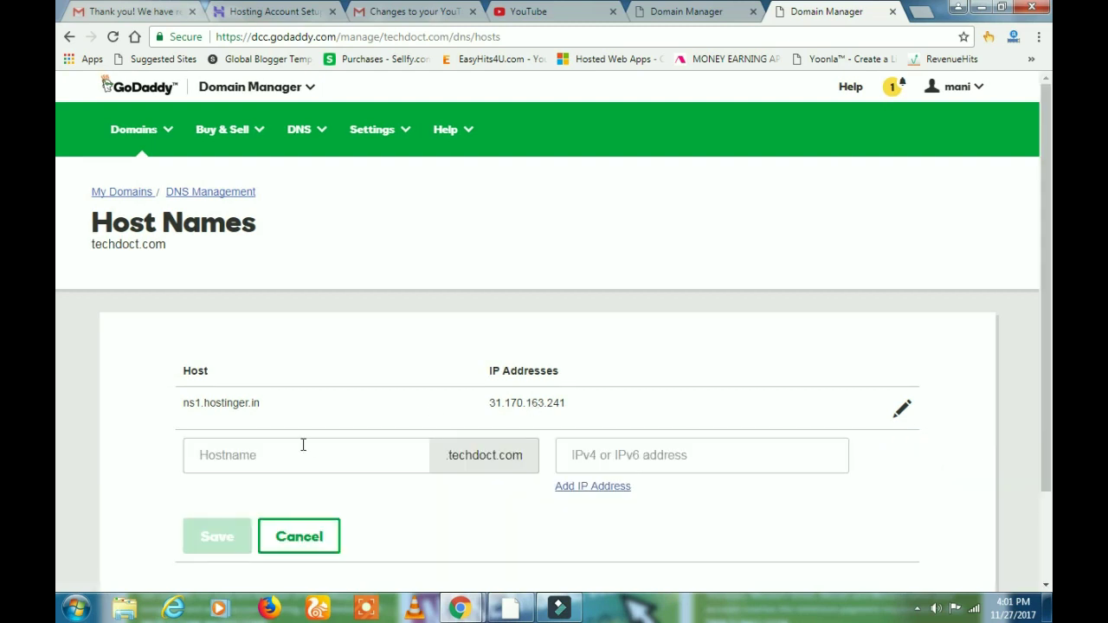
right_click(299, 454)
left_click(371, 334)
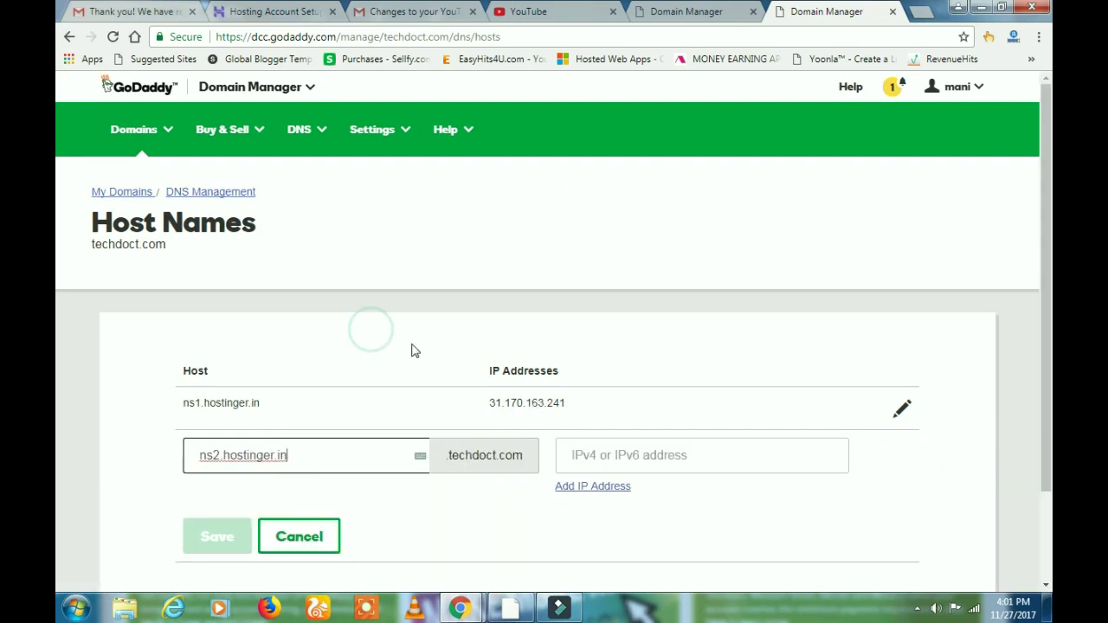
Copy the ns2 server's IP address, 31.220.23.1, from the Hostinger page, paste it into the GoDaddy ns2.hostinger.in host entry and save the entry
left_click(294, 11)
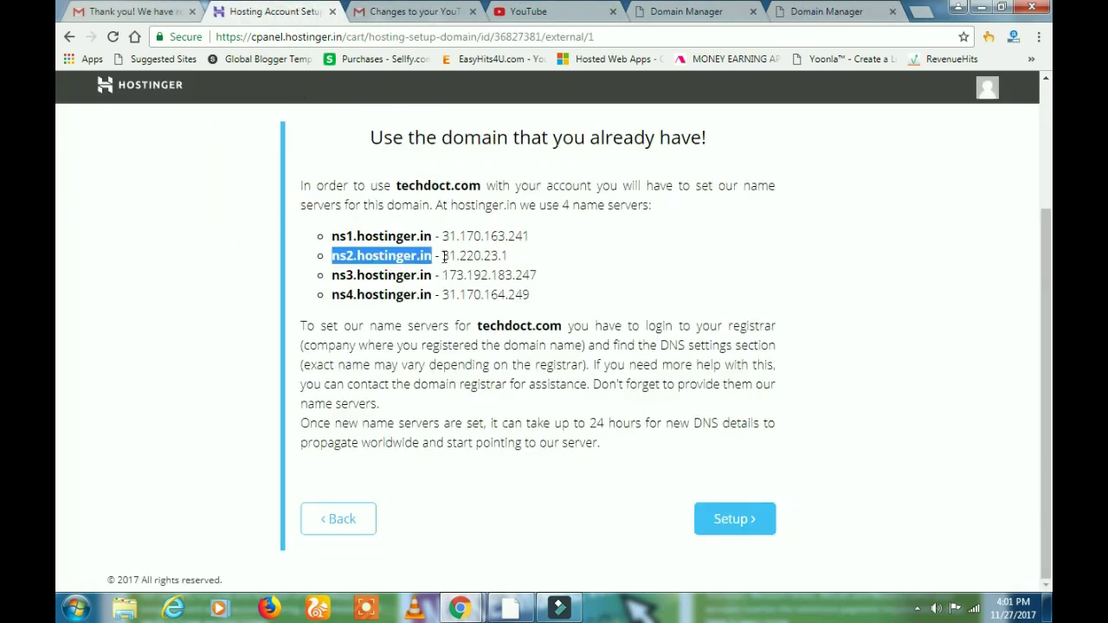
left_click_drag(442, 256, 511, 262)
right_click(508, 256)
left_click(520, 264)
left_click(851, 11)
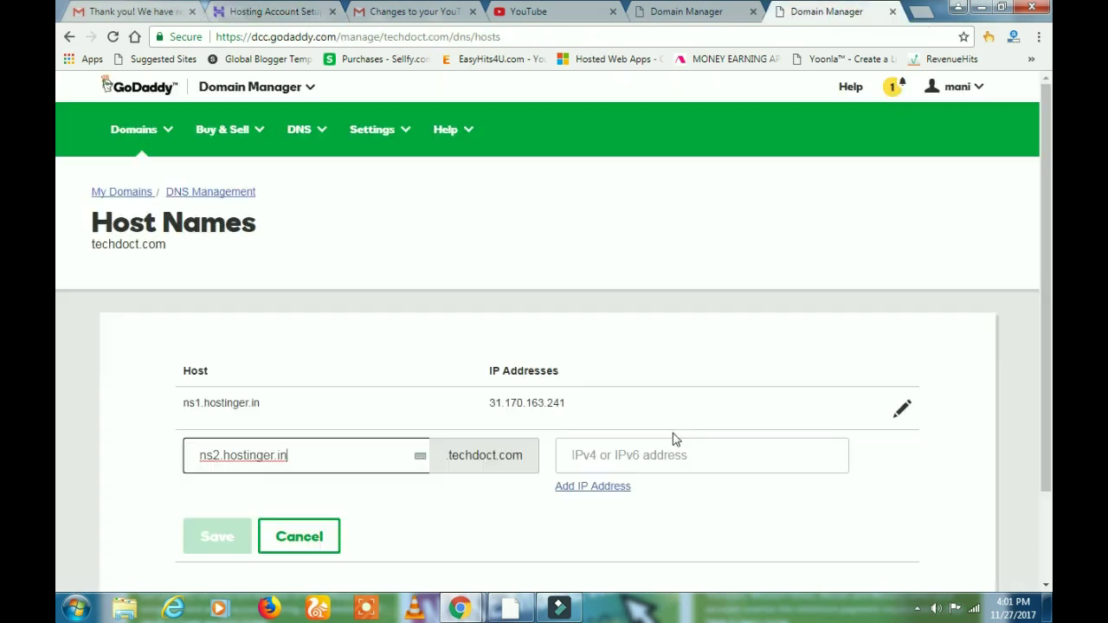
right_click(586, 459)
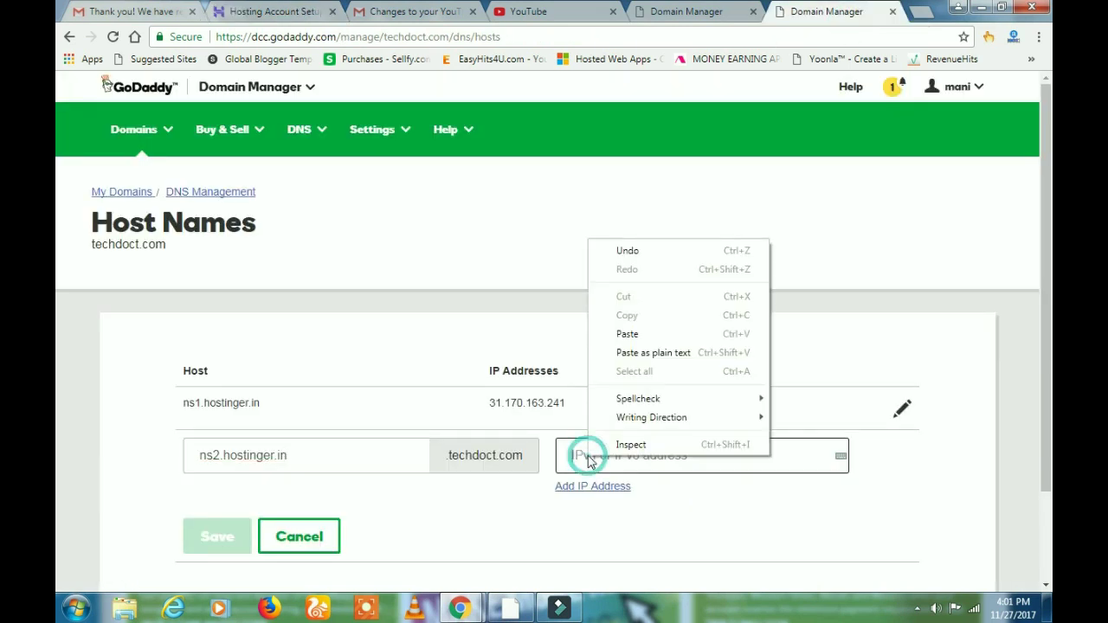
left_click(627, 334)
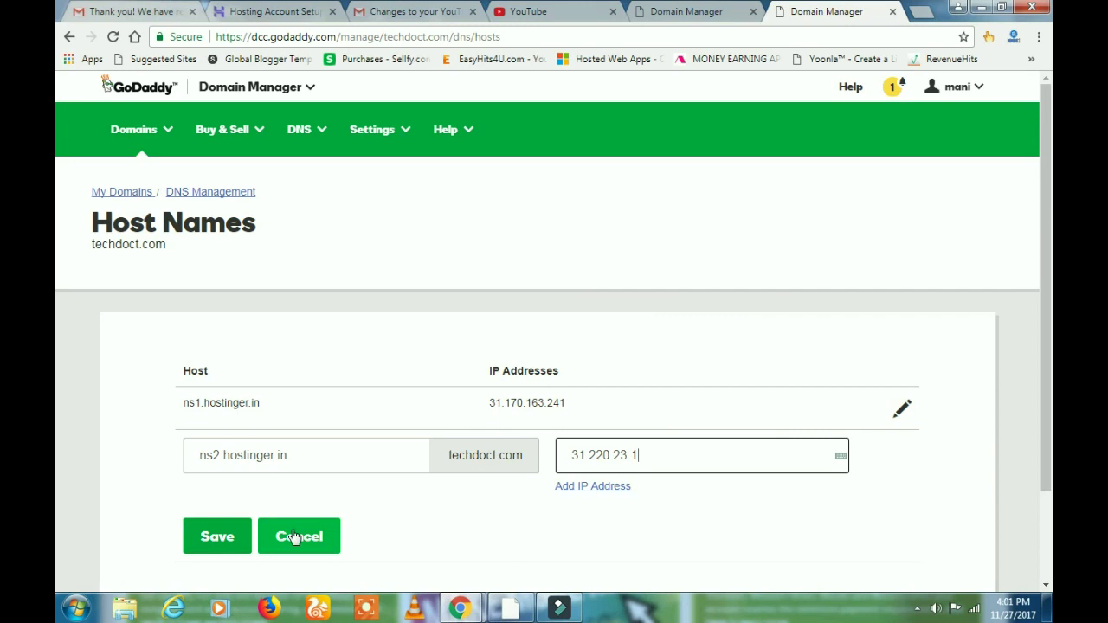
left_click(223, 537)
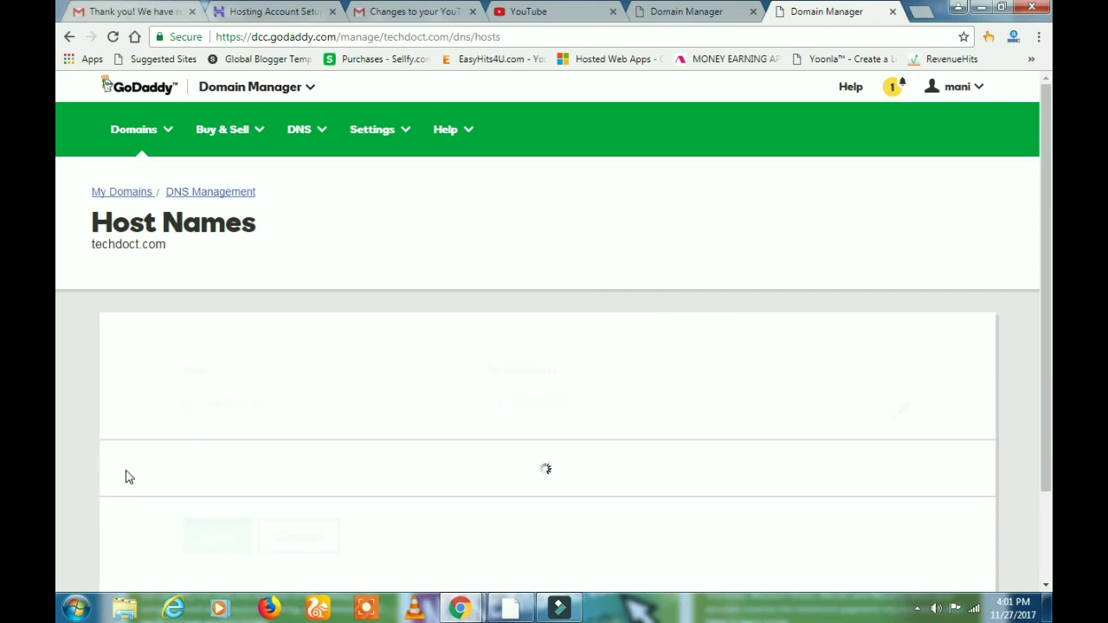
scroll(128, 477, "down", 1)
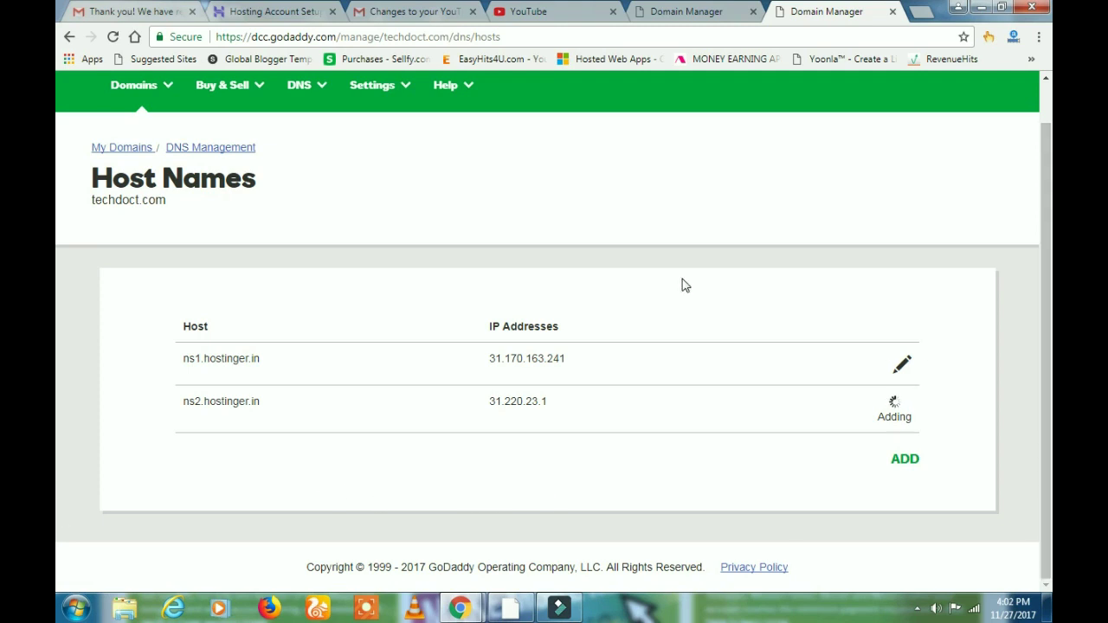
Copy ns3.hostinger.in from the Hostinger setup page and start another host entry for techdoct.com in GoDaddy
left_click(266, 15)
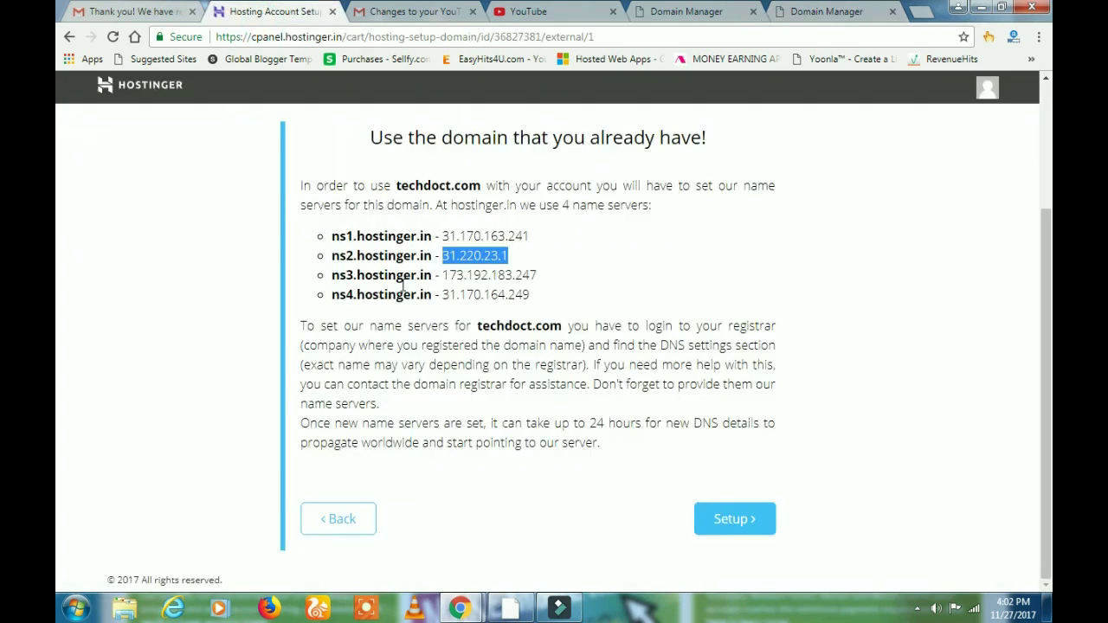
left_click_drag(334, 275, 423, 275)
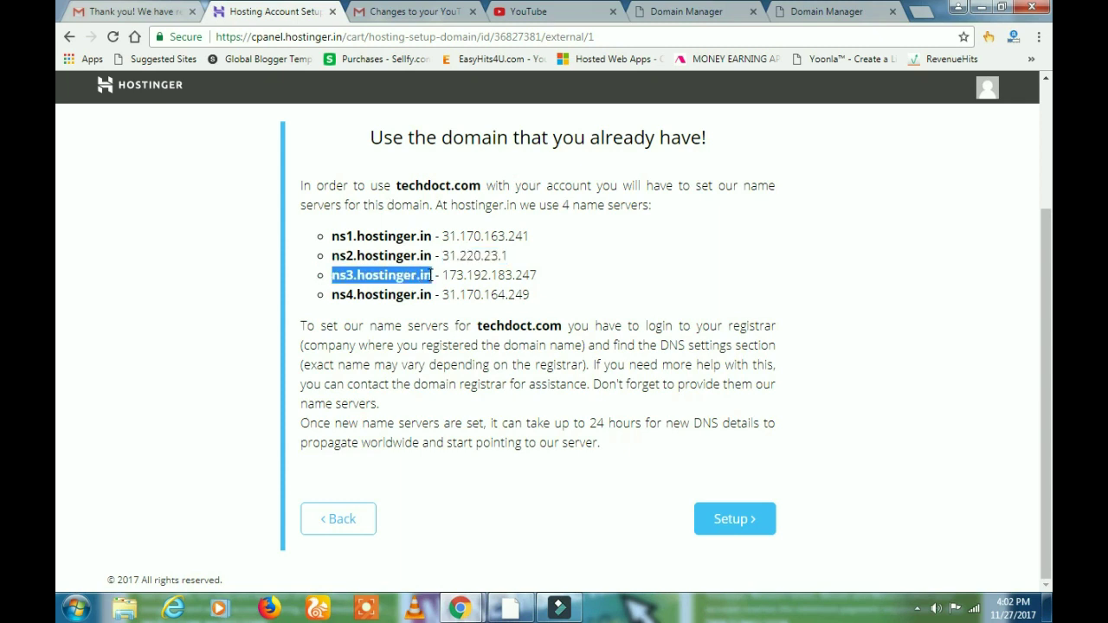
right_click(420, 274)
left_click(452, 285)
left_click(848, 15)
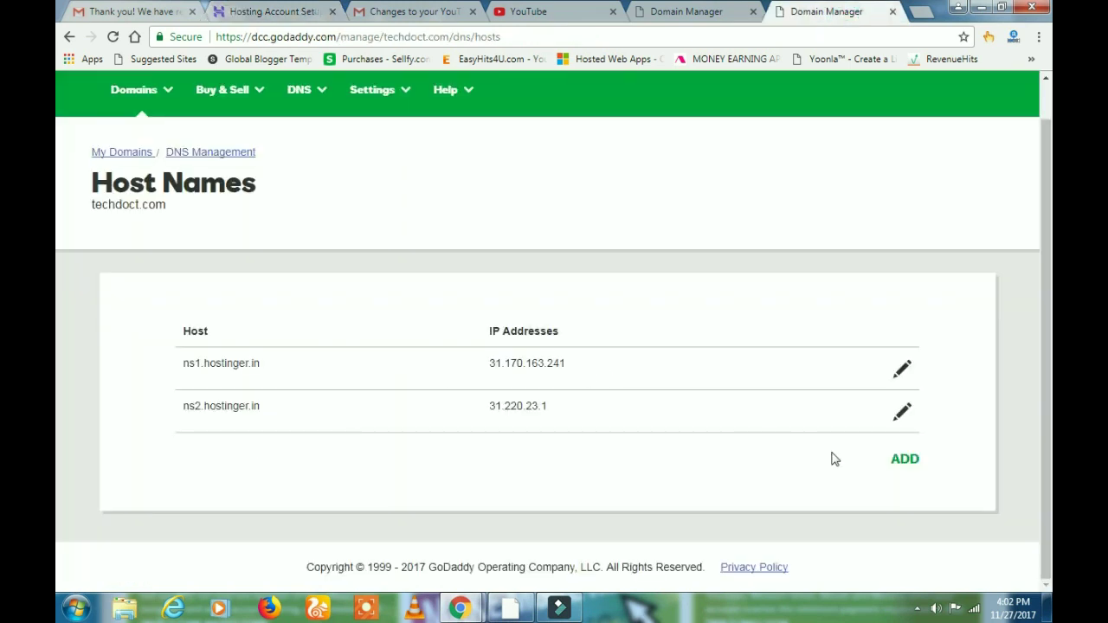
left_click(902, 463)
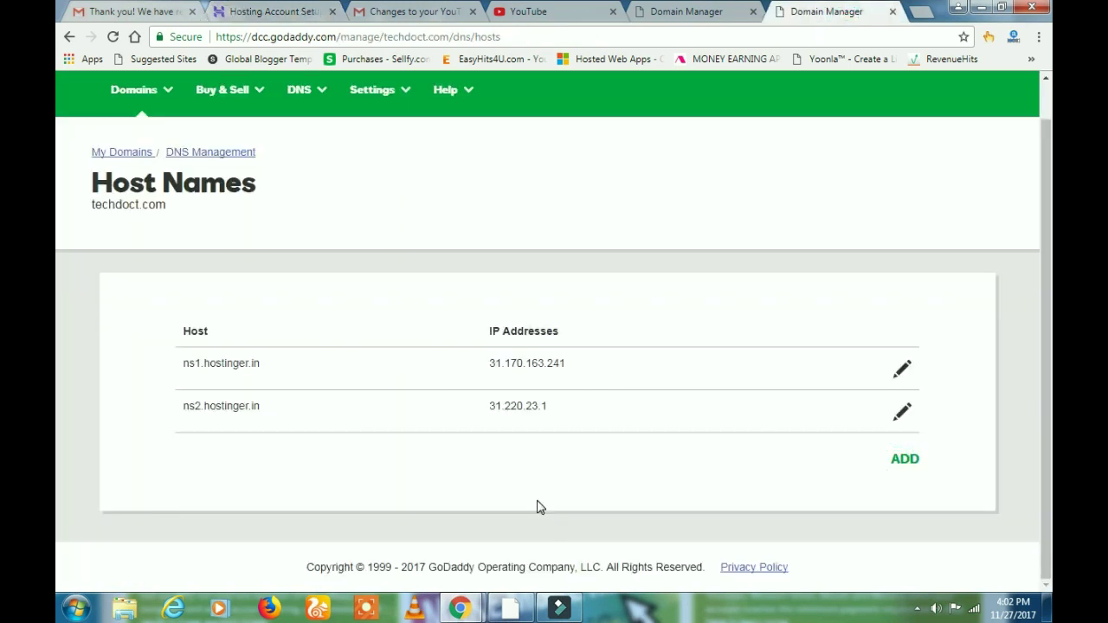
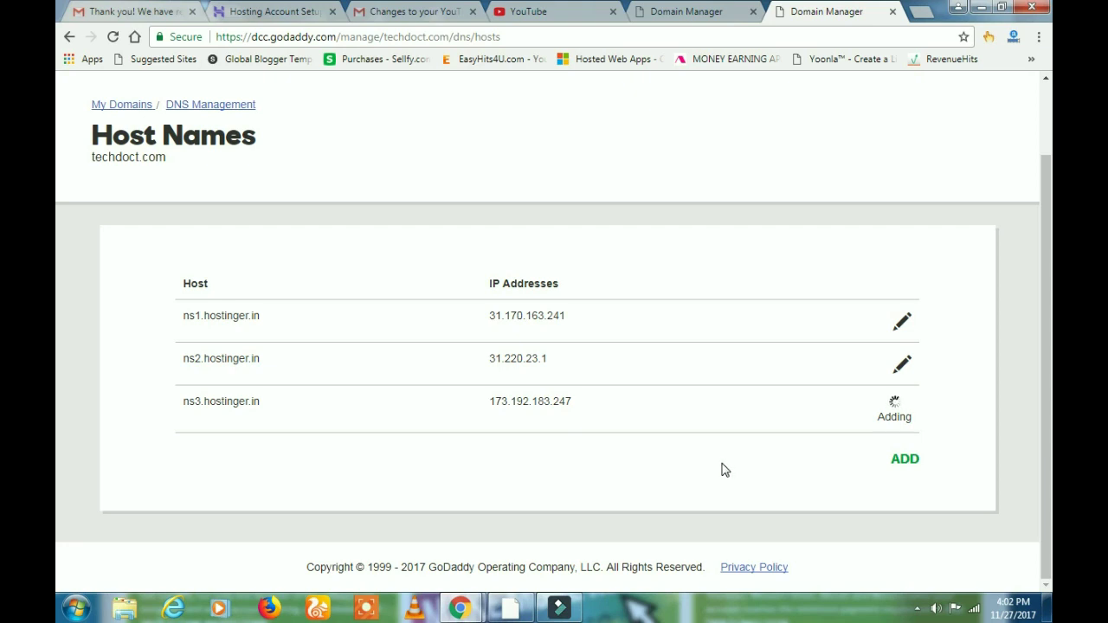
Add a fourth host entry for techdoct.com and paste ns4.hostinger.in as its hostname
left_click(907, 460)
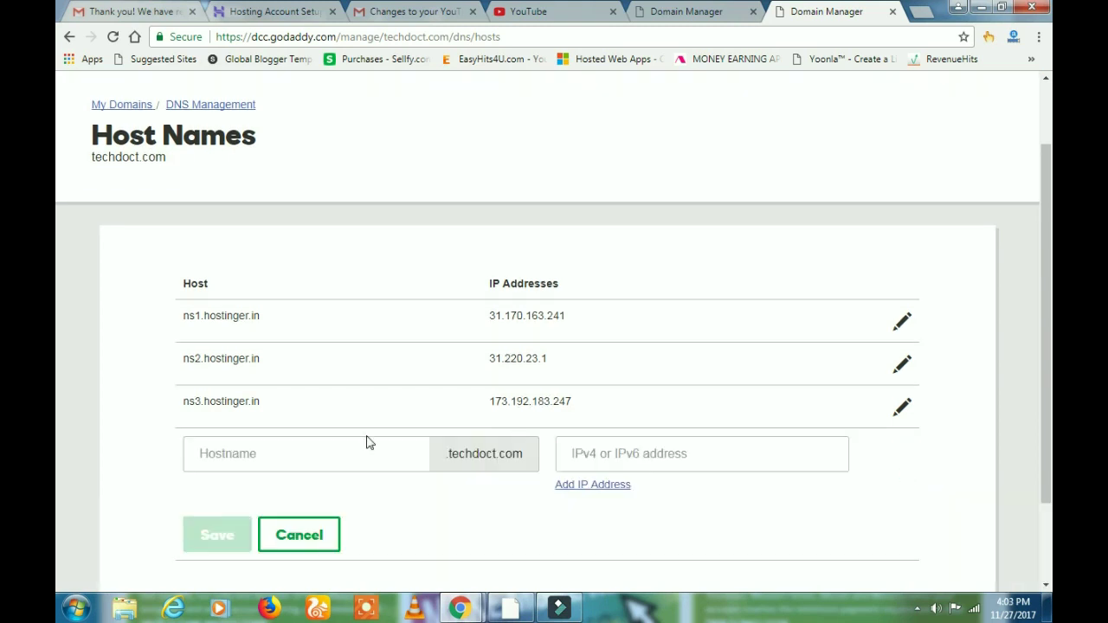
right_click(317, 452)
left_click(392, 342)
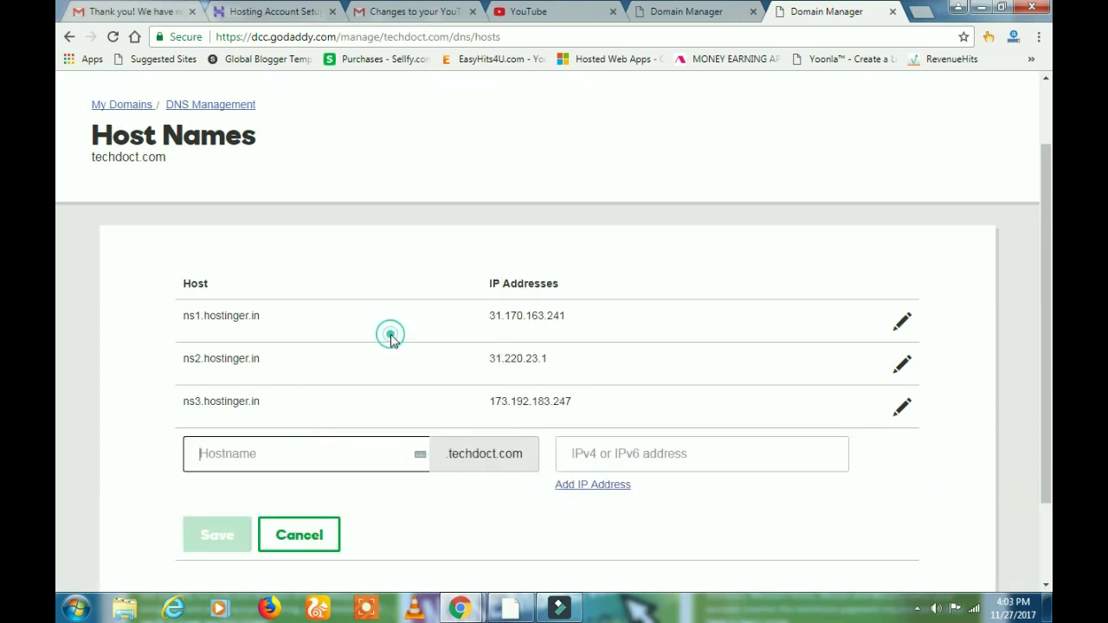
Copy the ns4 server's IP address, 31.170.164.249, from the Hostinger page, paste it into the GoDaddy ns4.hostinger.in host entry and save the entry
left_click(293, 12)
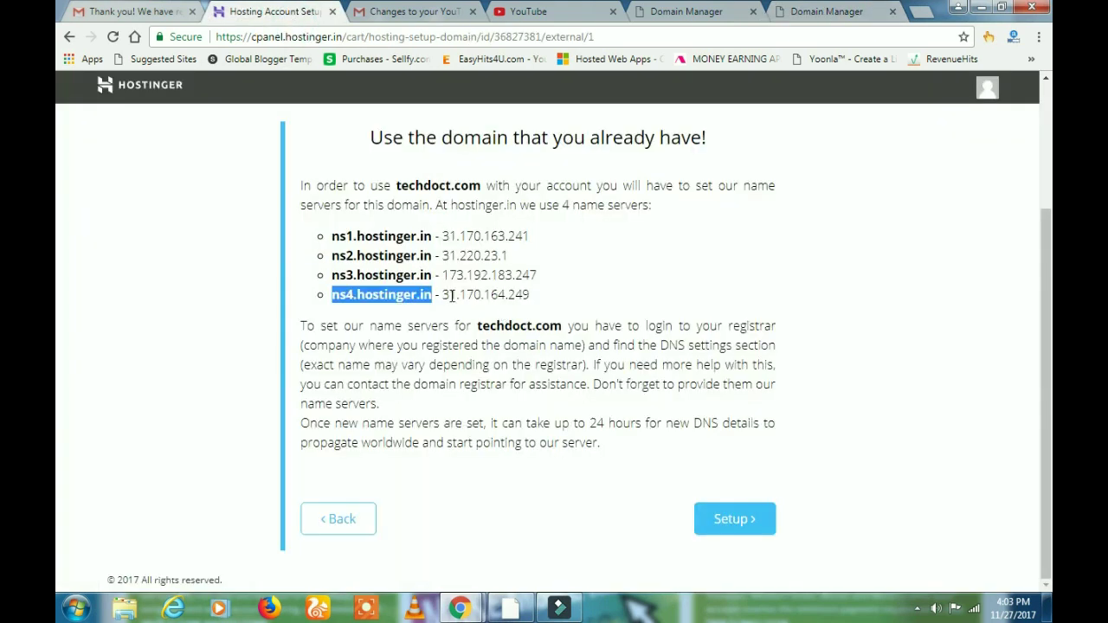
left_click_drag(442, 295, 531, 295)
right_click(513, 295)
left_click(547, 303)
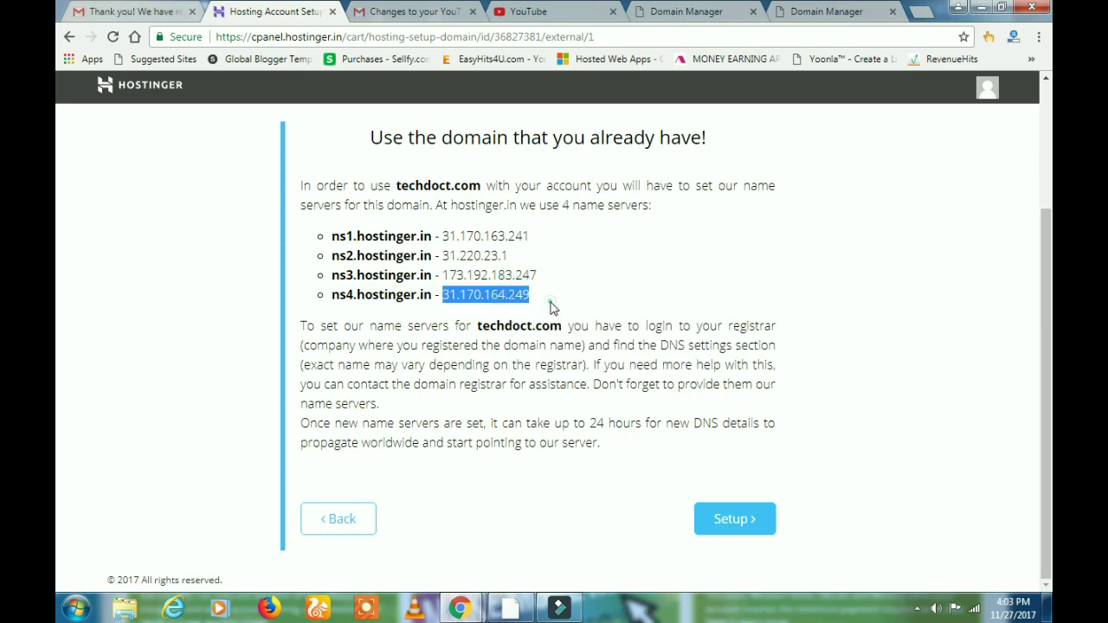
left_click(807, 17)
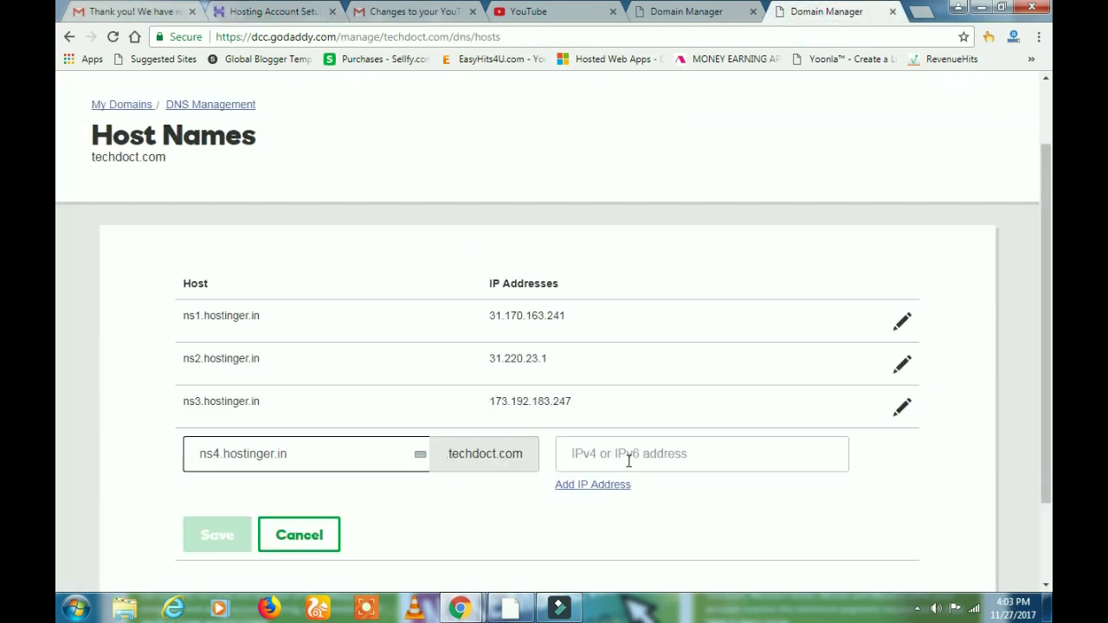
right_click(610, 454)
left_click(633, 335)
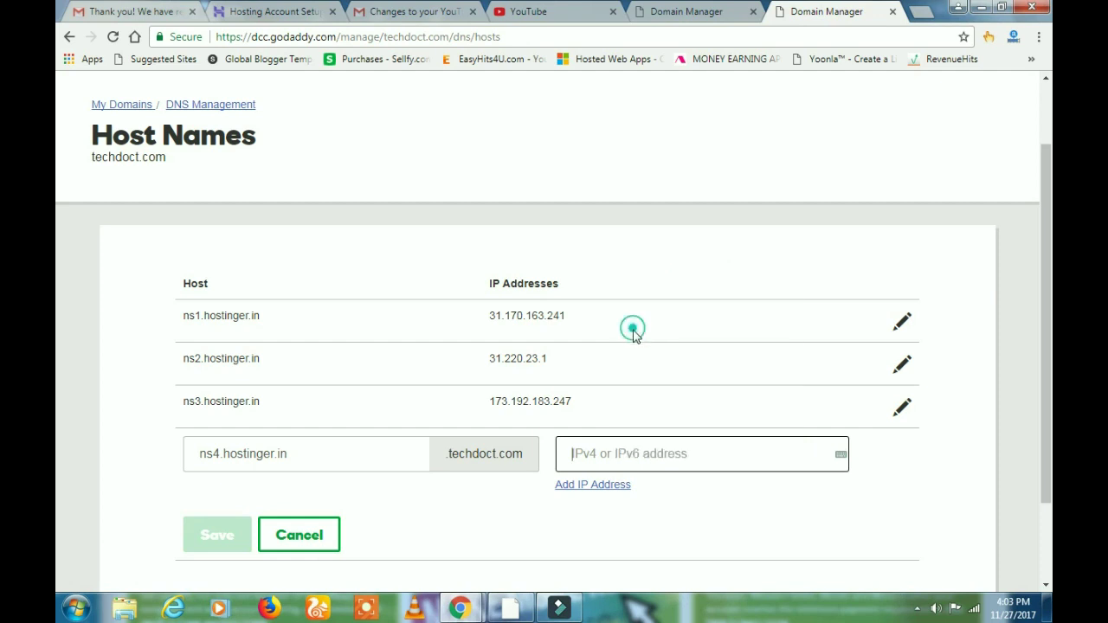
left_click(218, 535)
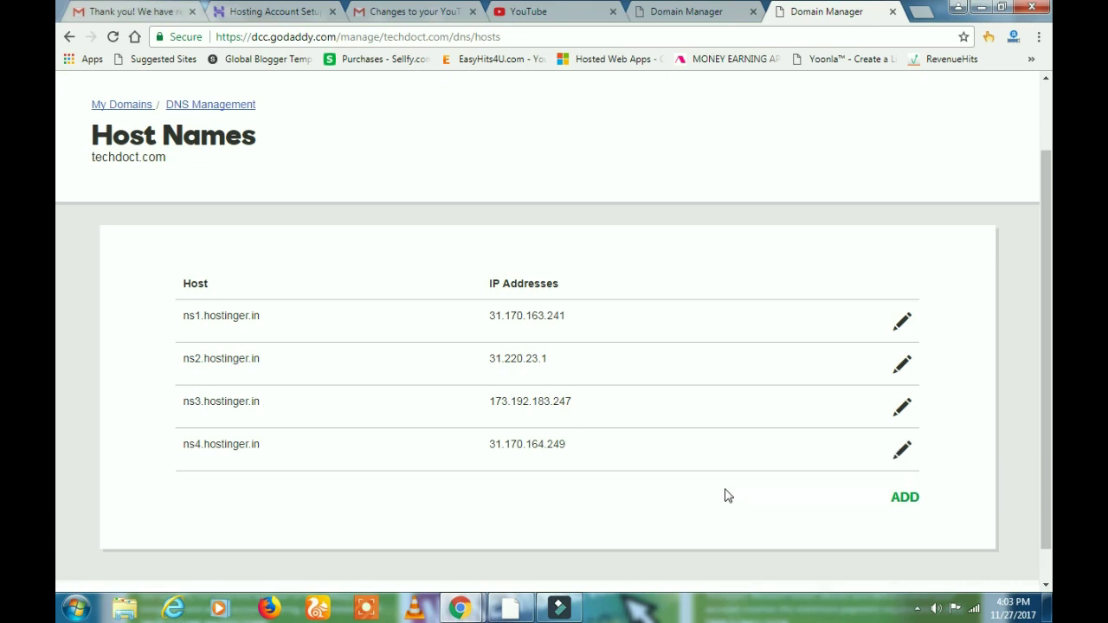
scroll(728, 495, "down", 1)
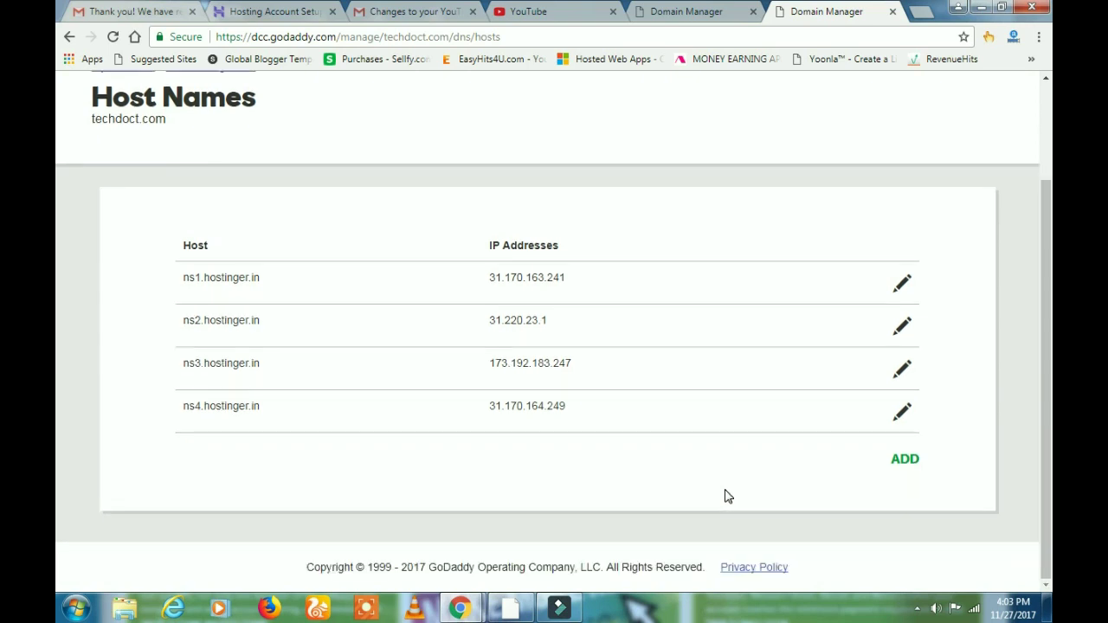
Switch to the Gmail inbox and read GoDaddy's message about changing nameservers for the domains
key("ctrl+1")
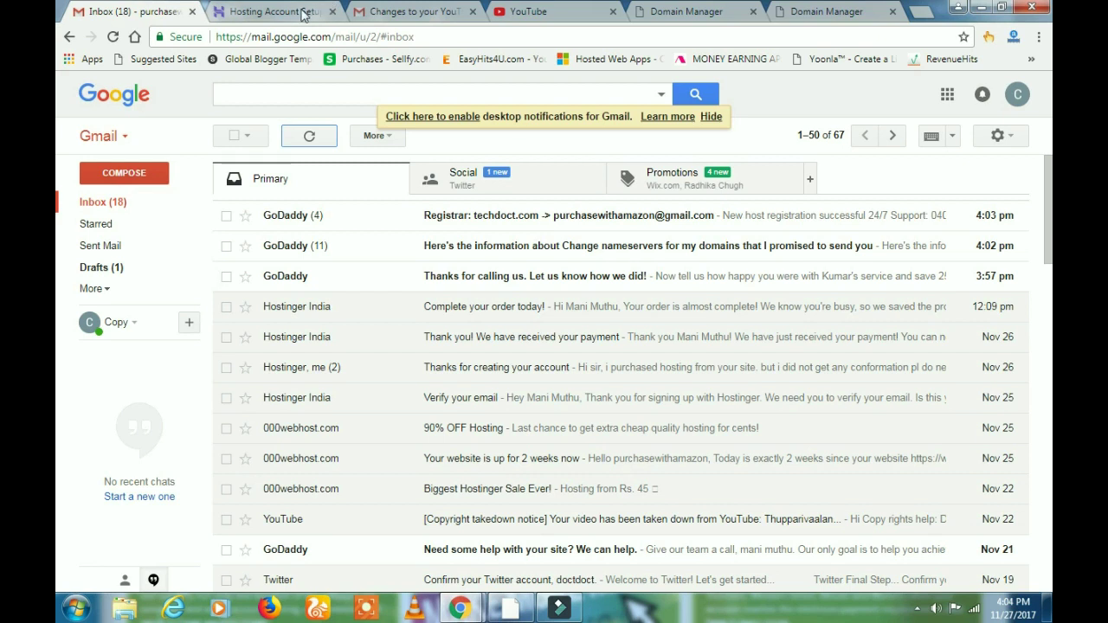
left_click(483, 254)
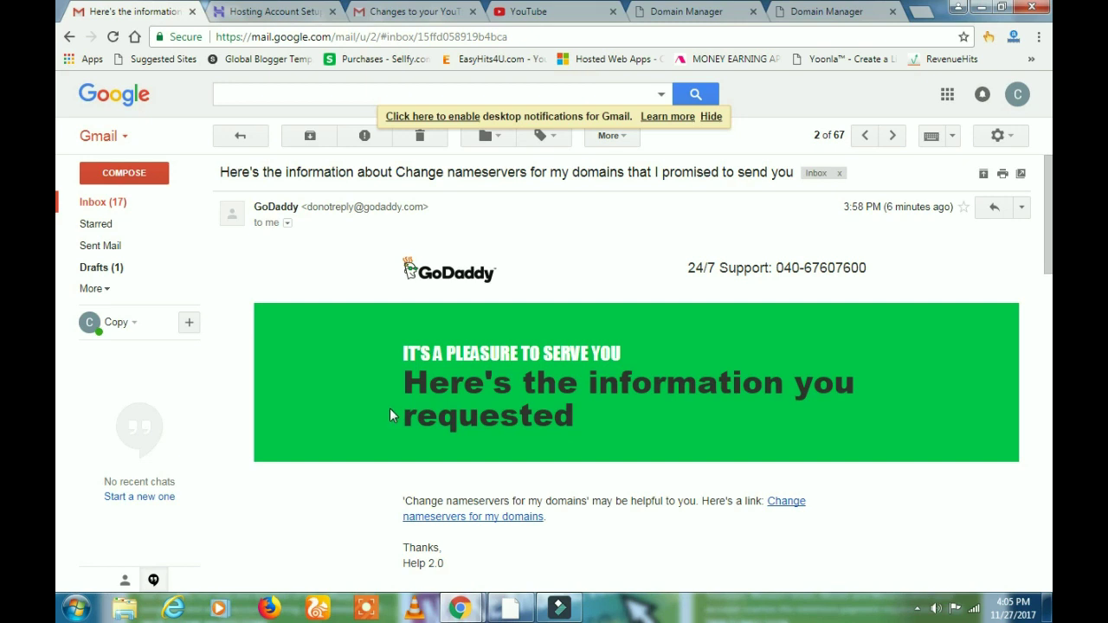
scroll(392, 415, "down", 2)
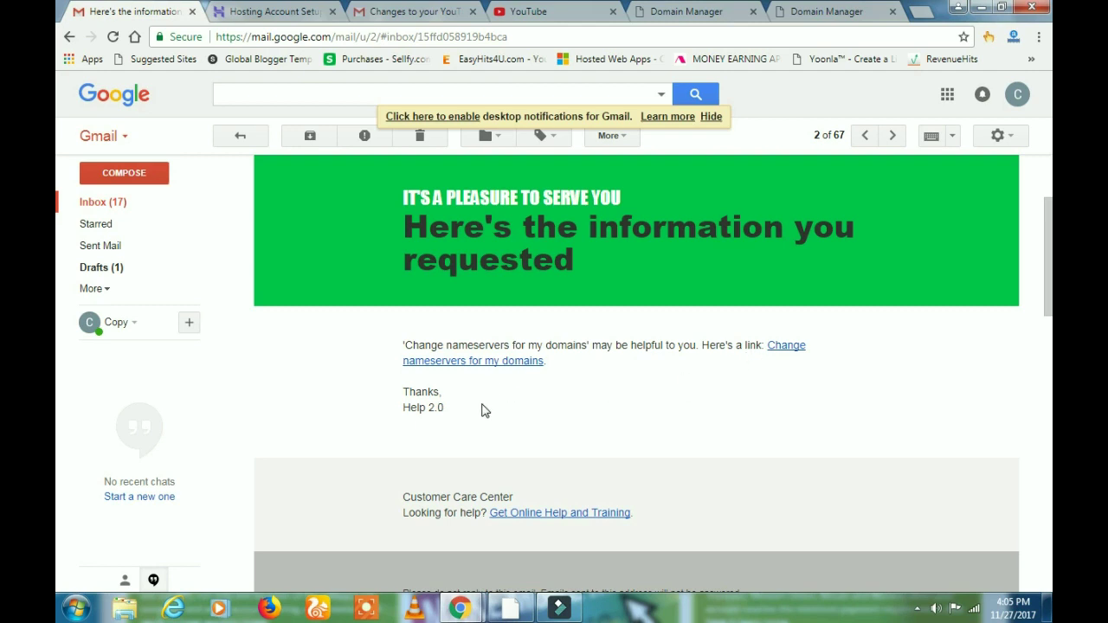
scroll(225, 173, "up", 2)
left_click(233, 137)
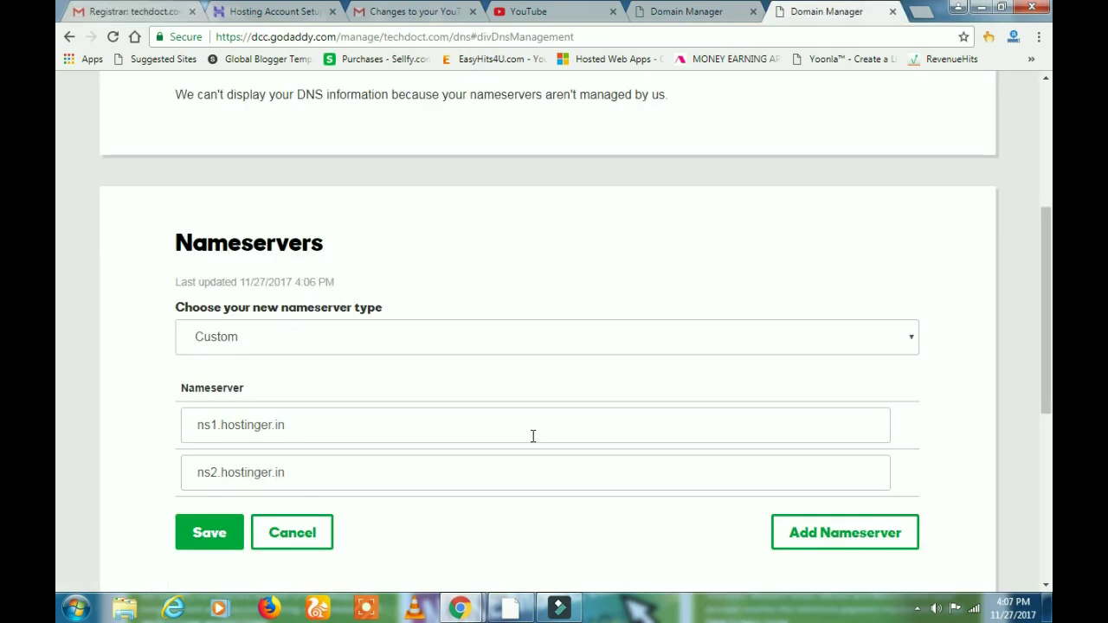
Add a third custom nameserver for techdoct.com in GoDaddy, using ns3.hostinger.in copied from the Hostinger setup page
scroll(533, 435, "down", 2)
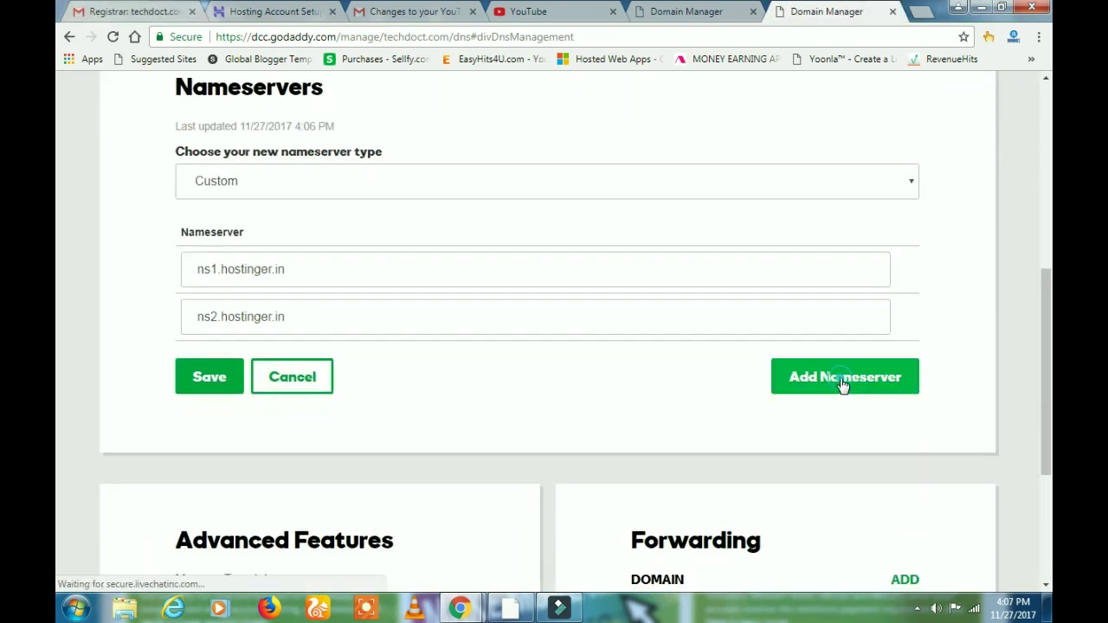
left_click(842, 381)
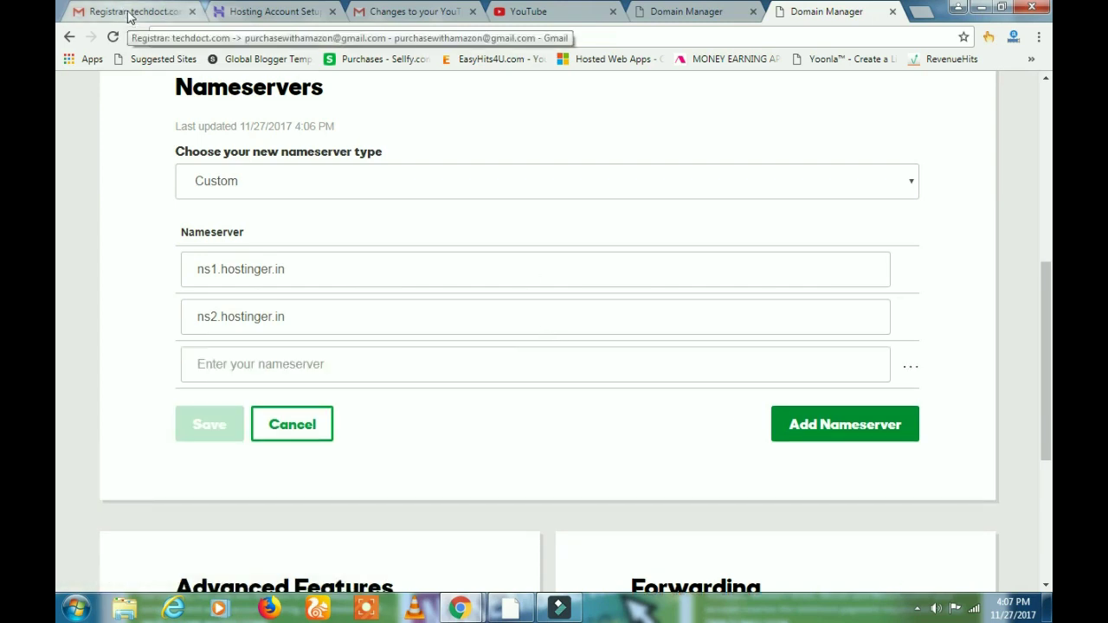
left_click(263, 10)
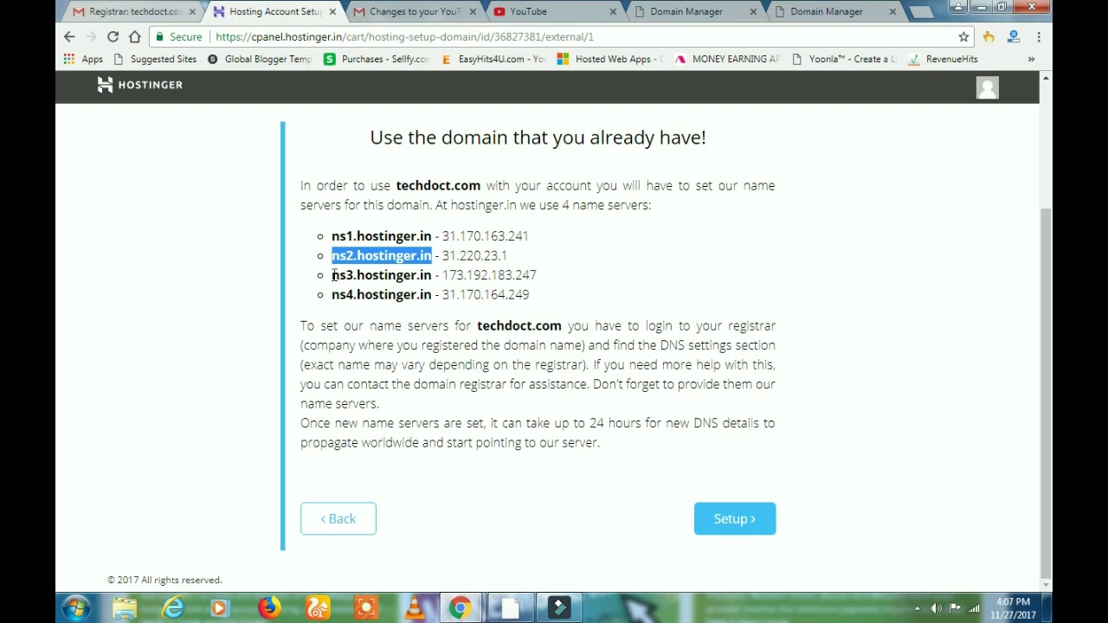
left_click_drag(331, 275, 432, 277)
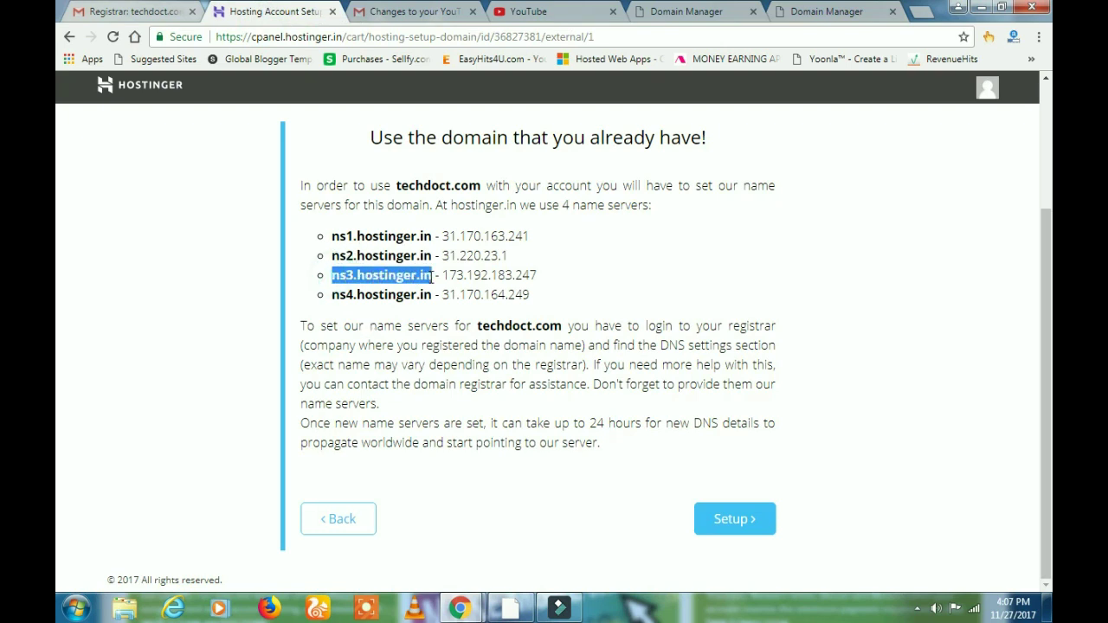
right_click(423, 273)
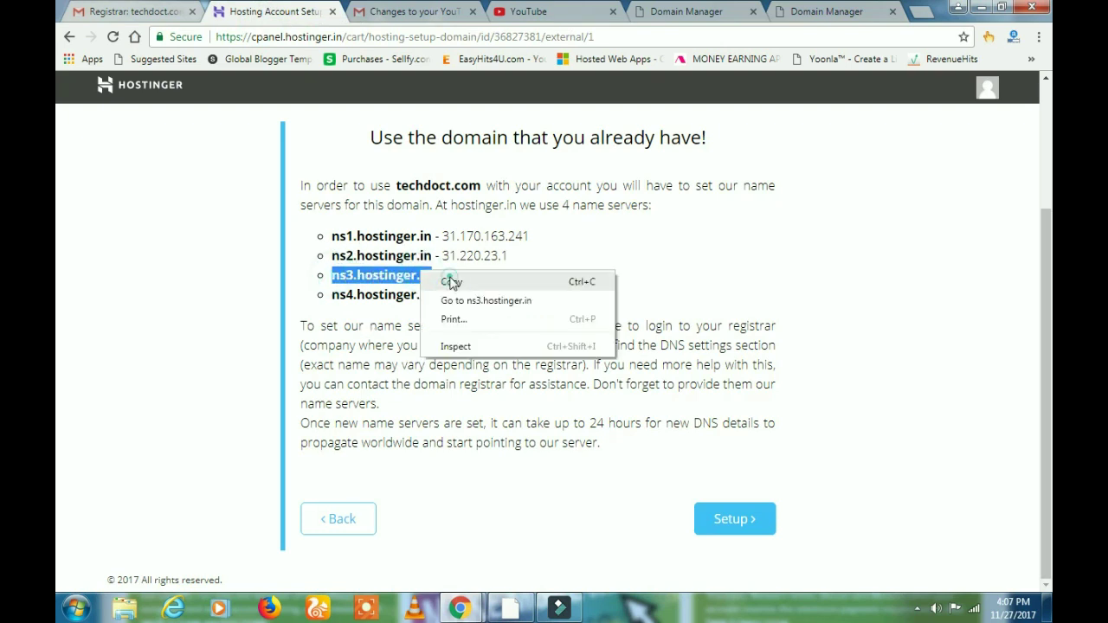
left_click(452, 281)
left_click(841, 13)
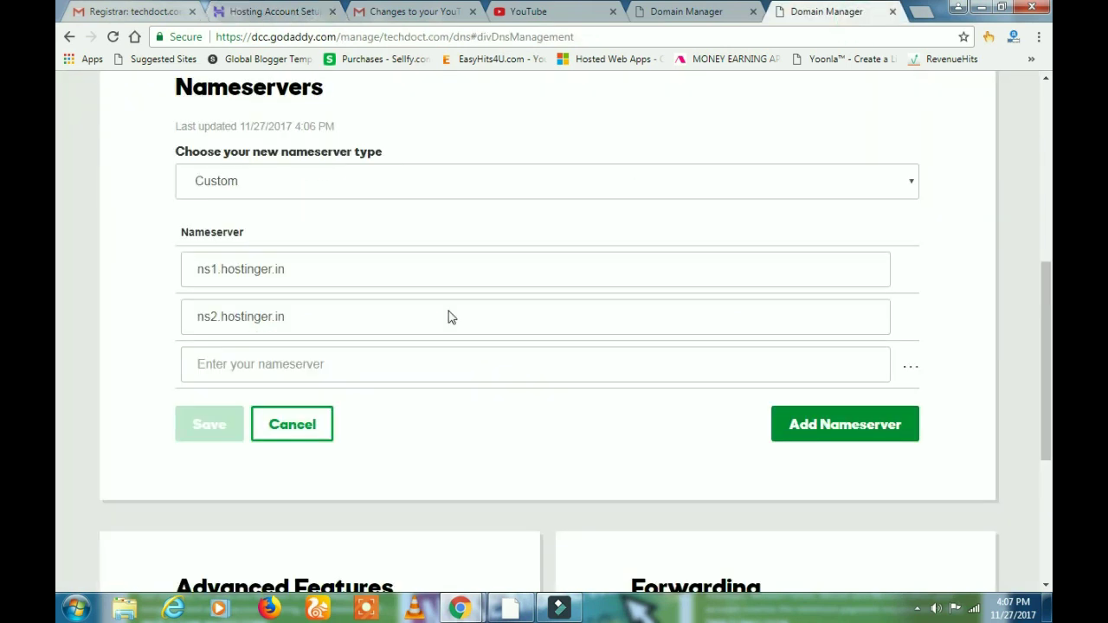
right_click(242, 364)
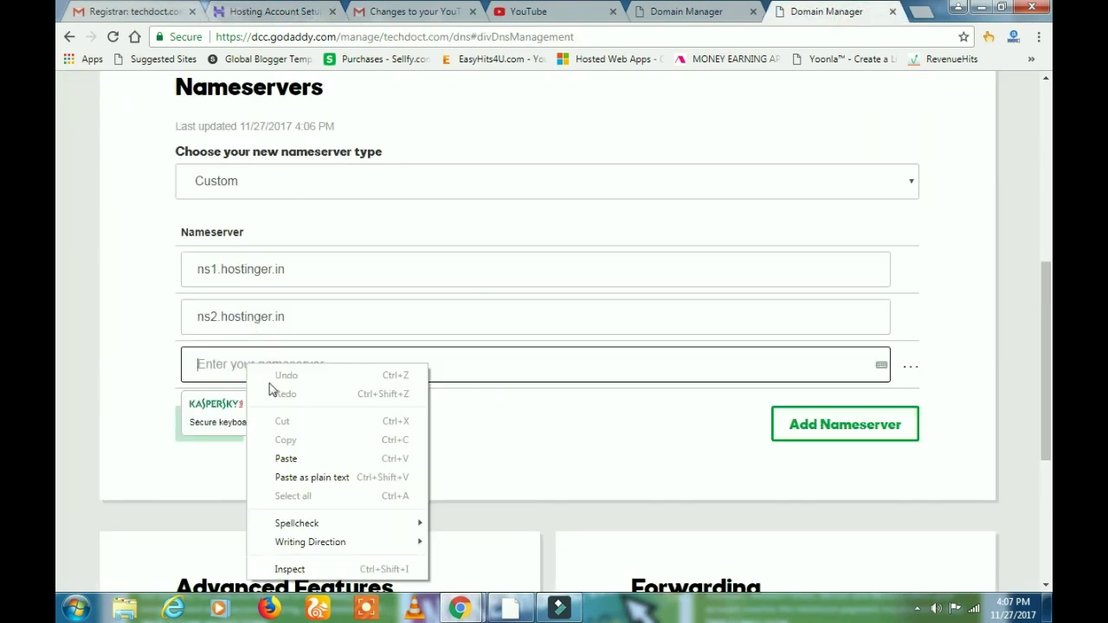
left_click(294, 459)
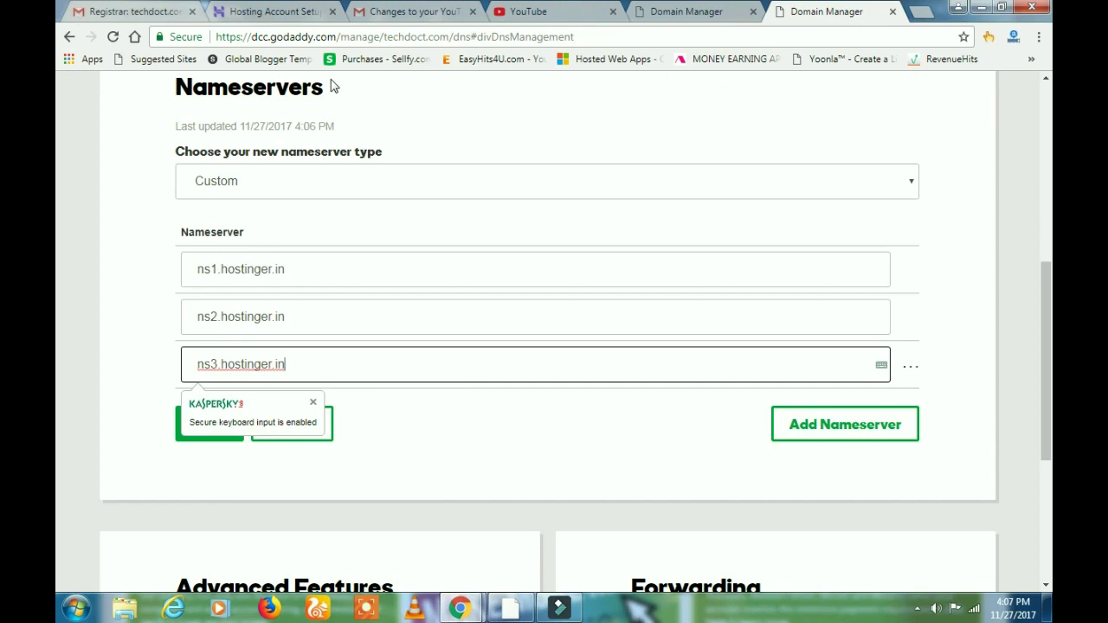
Add a fourth custom nameserver for techdoct.com in GoDaddy, using ns4.hostinger.in copied from the Hostinger setup page, and save the nameservers
left_click(247, 13)
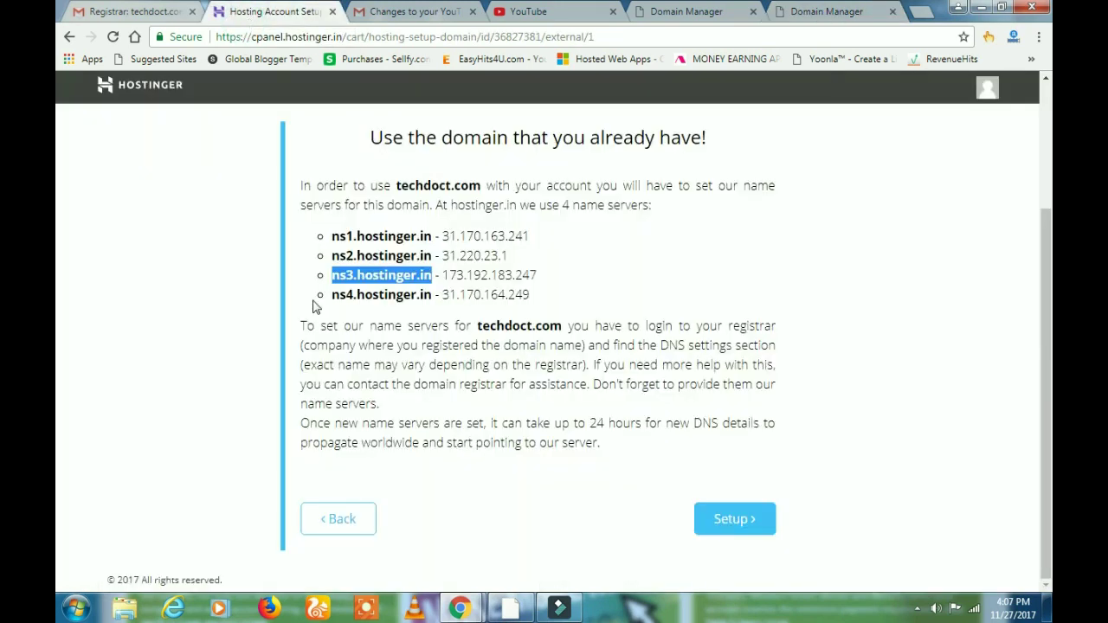
left_click_drag(333, 298, 431, 299)
right_click(433, 300)
left_click(435, 296)
left_click(811, 10)
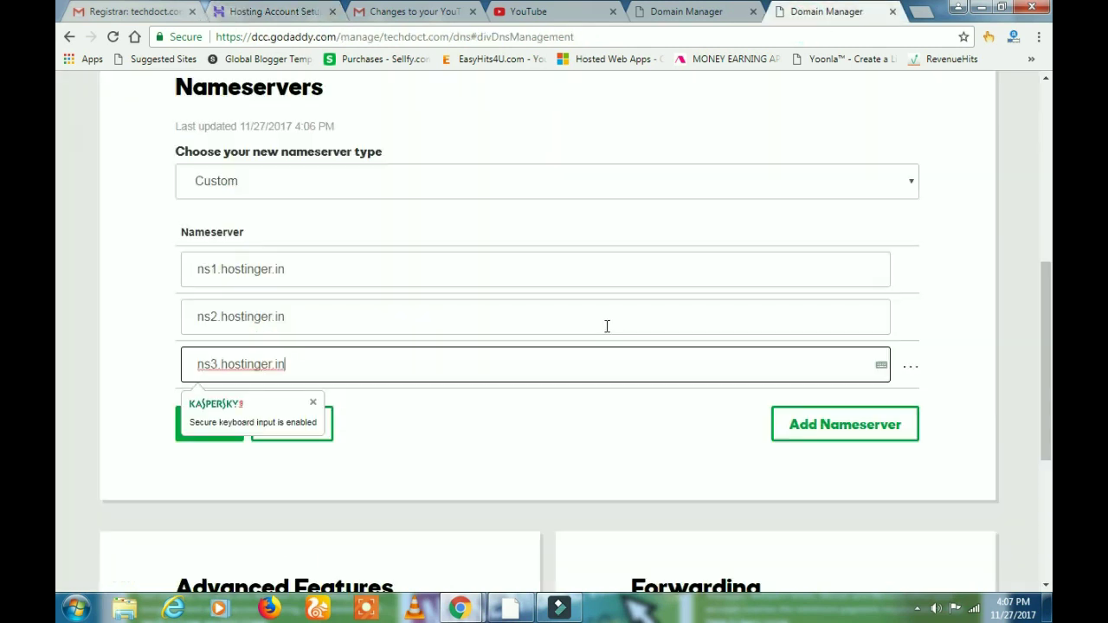
left_click(786, 423)
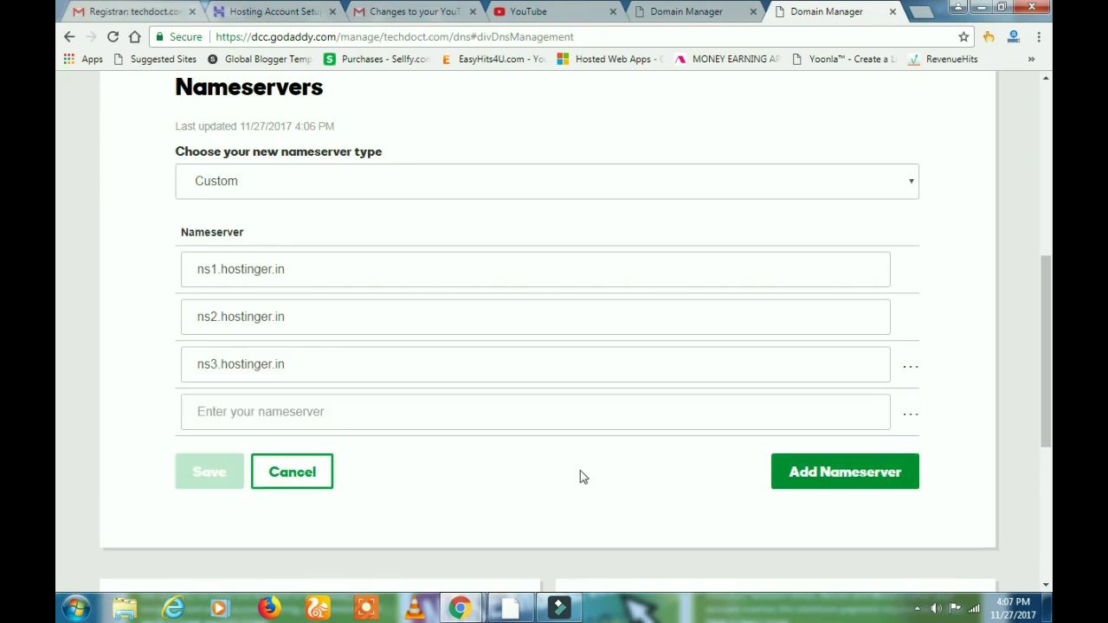
right_click(242, 406)
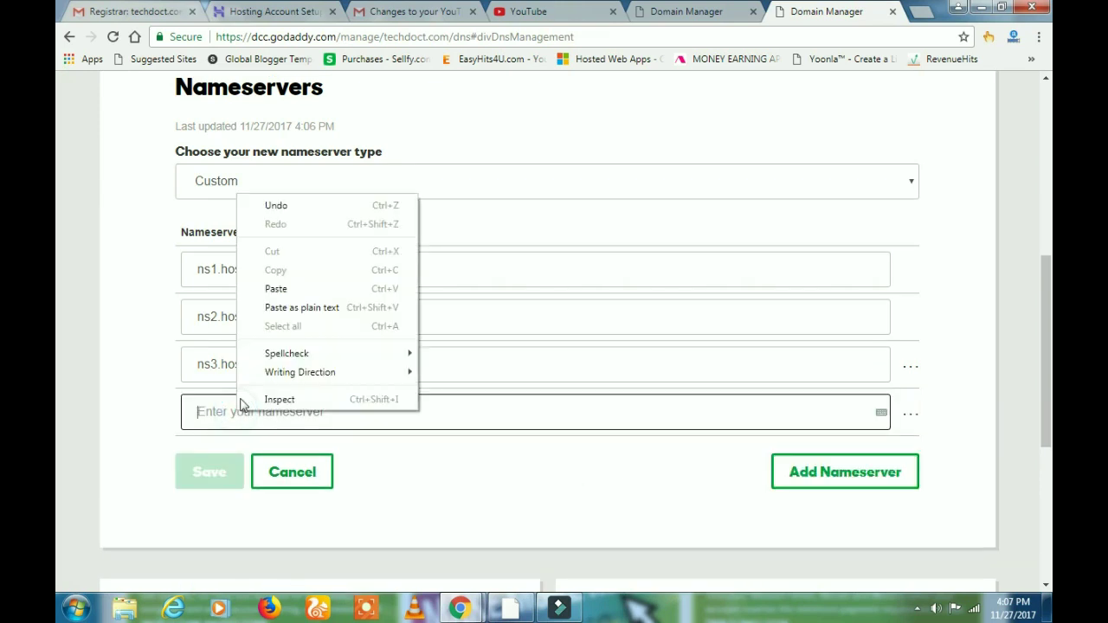
left_click(268, 289)
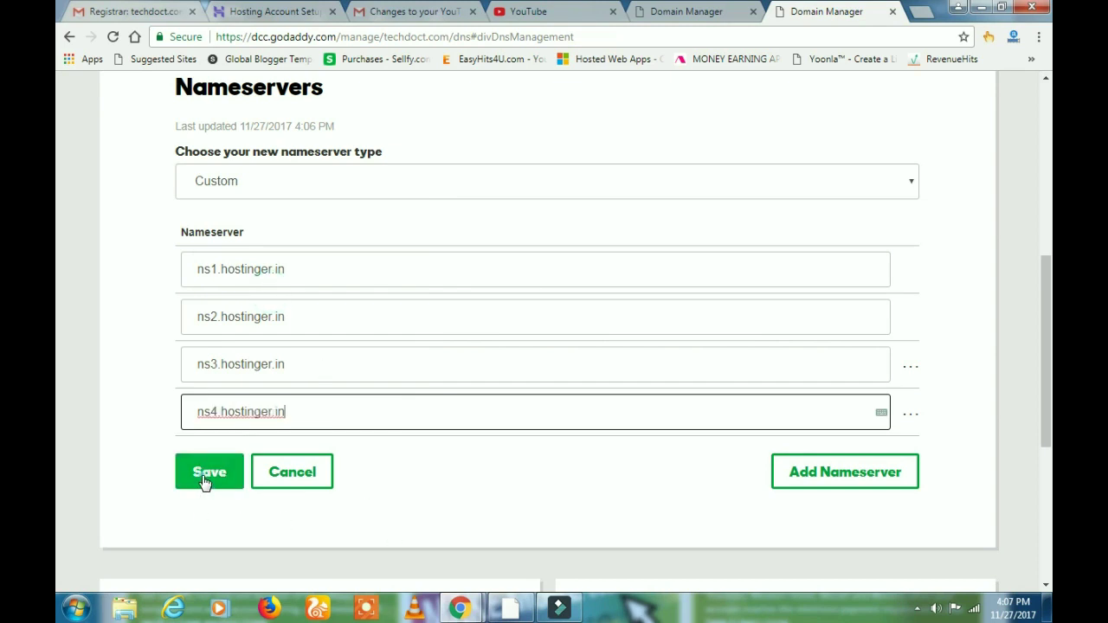
left_click(204, 480)
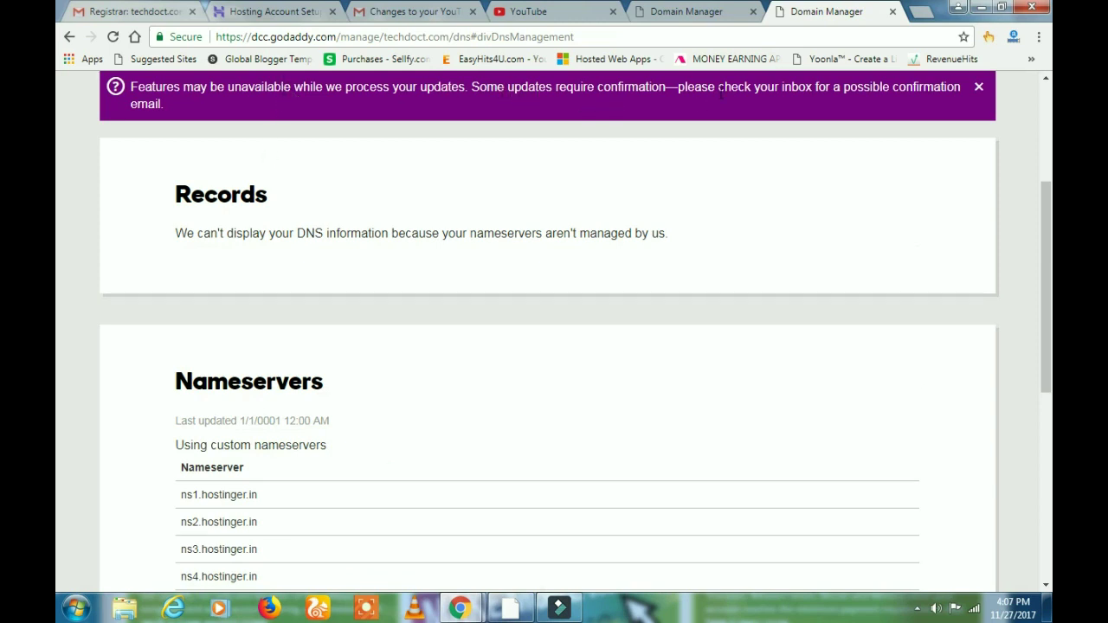
Check the Gmail inbox for a GoDaddy confirmation e-mail and return to the Hostinger name server instructions
left_click(134, 14)
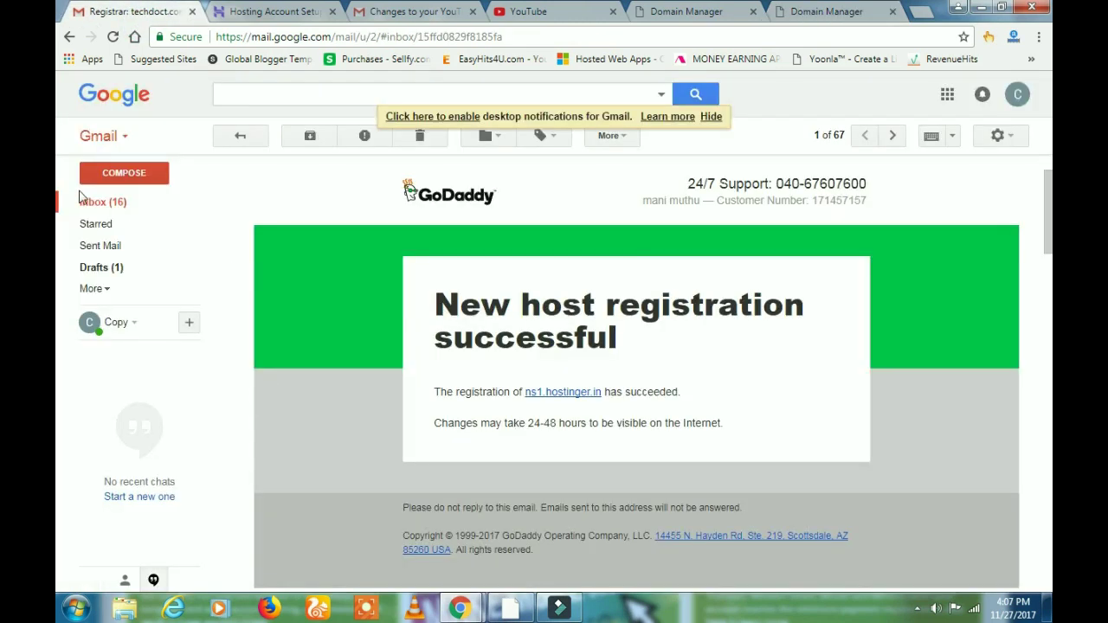
left_click(101, 206)
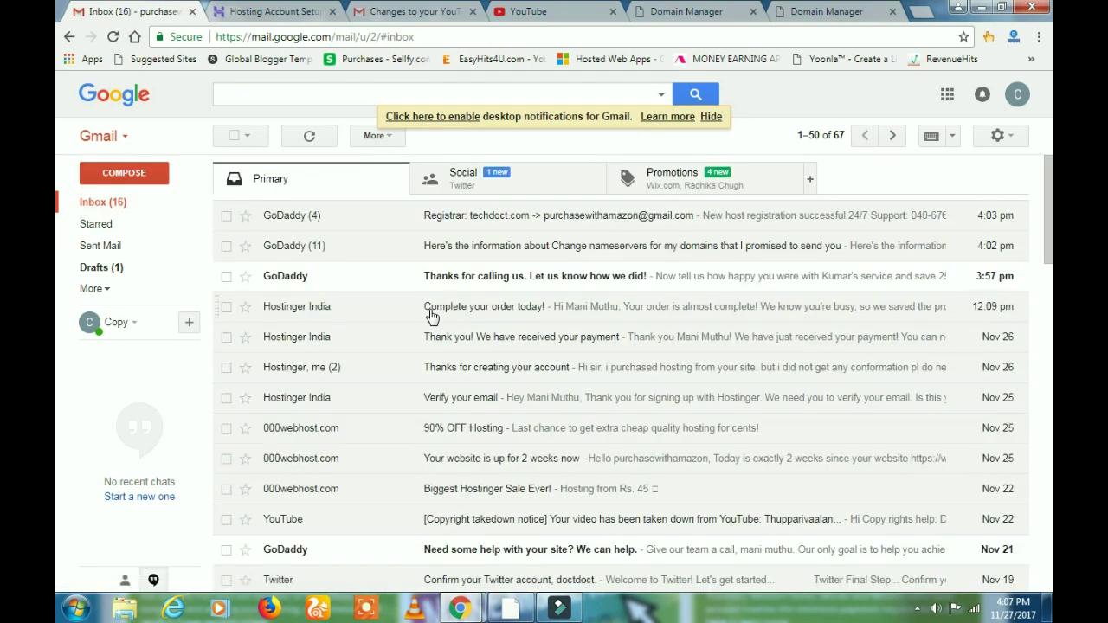
left_click(251, 11)
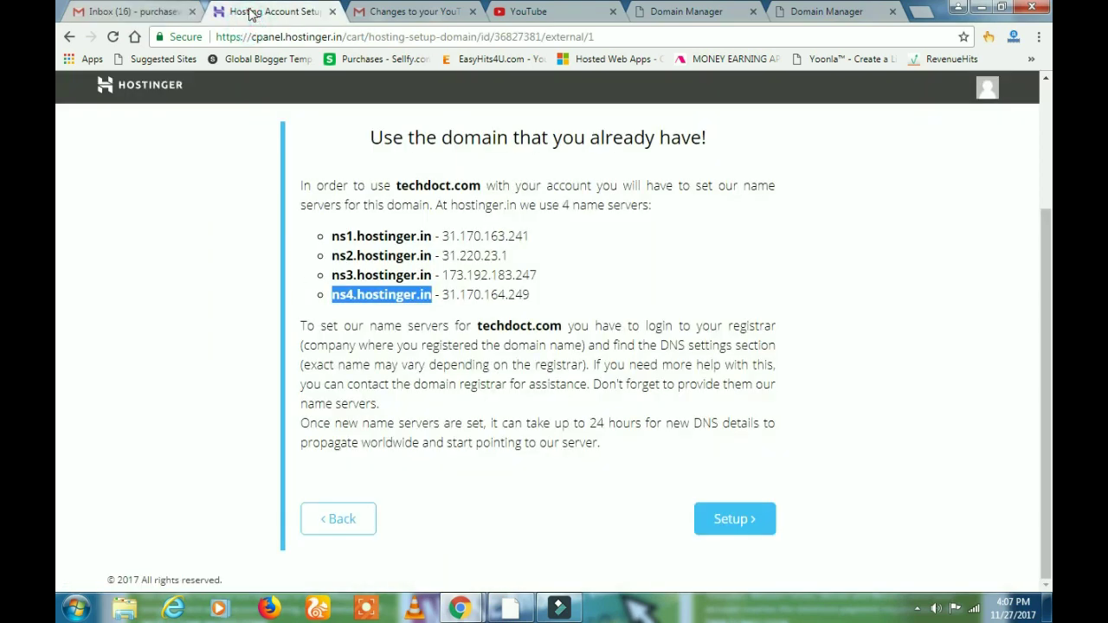
Switch to GoDaddy's DNS management page and review the saved custom nameservers for techdoct.com
left_click(812, 14)
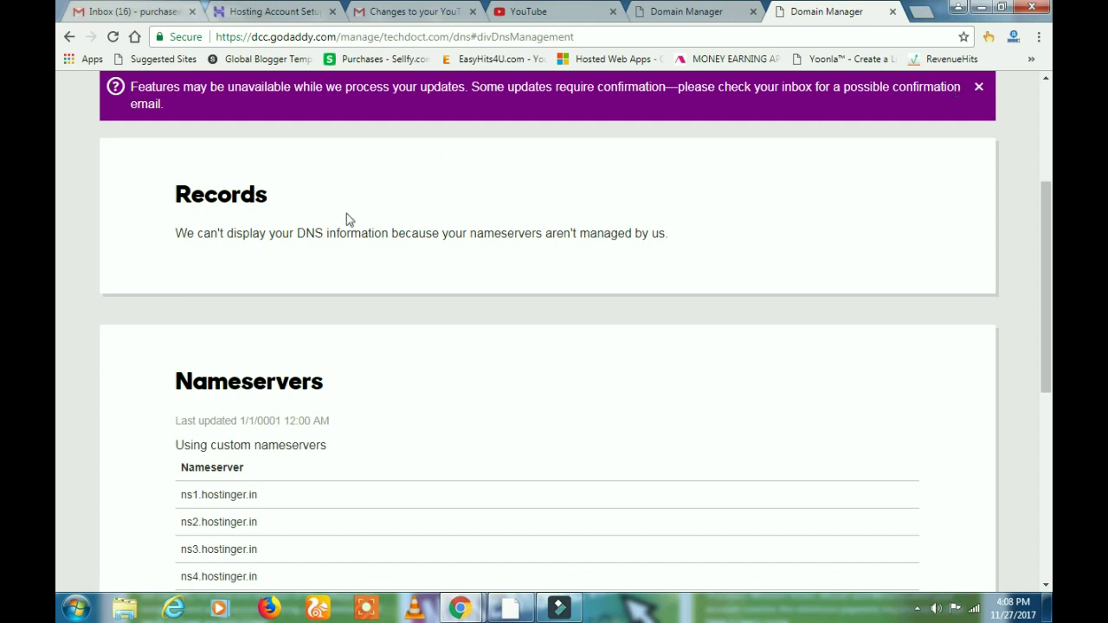
scroll(385, 318, "down", 3)
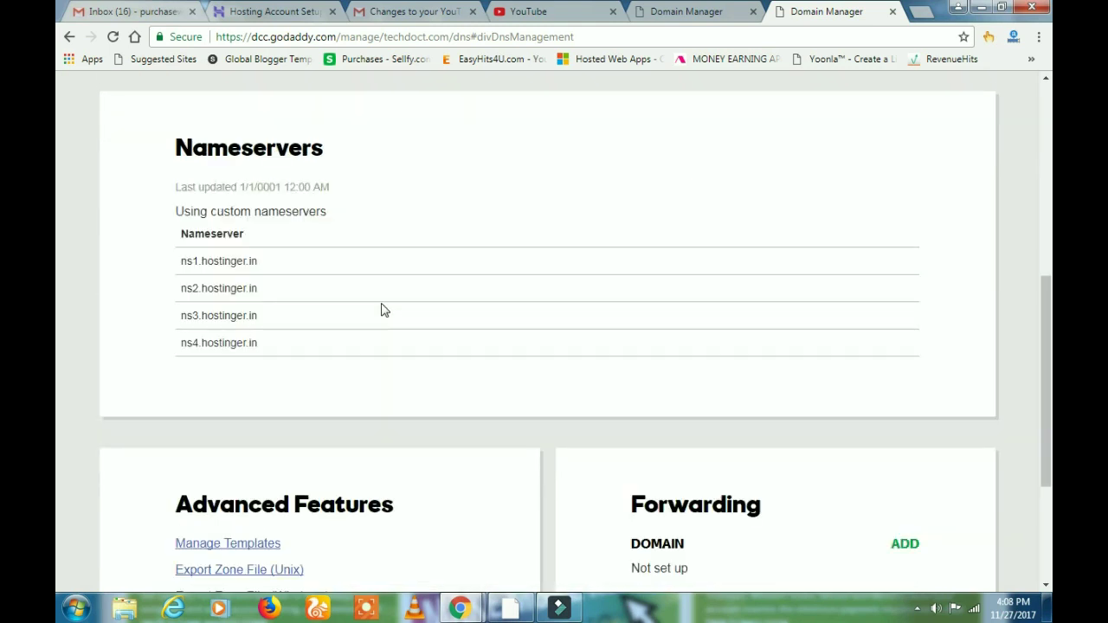
scroll(386, 311, "down", 3)
scroll(384, 311, "up", 5)
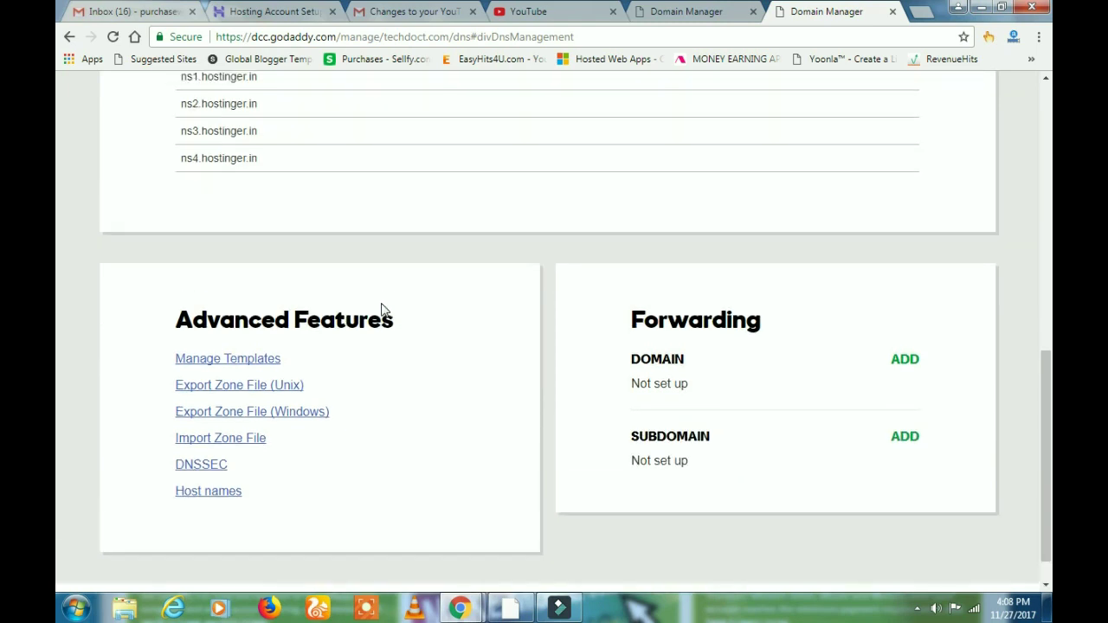
Switch to Gmail and refresh the inbox to look for a new GoDaddy confirmation message
left_click(147, 16)
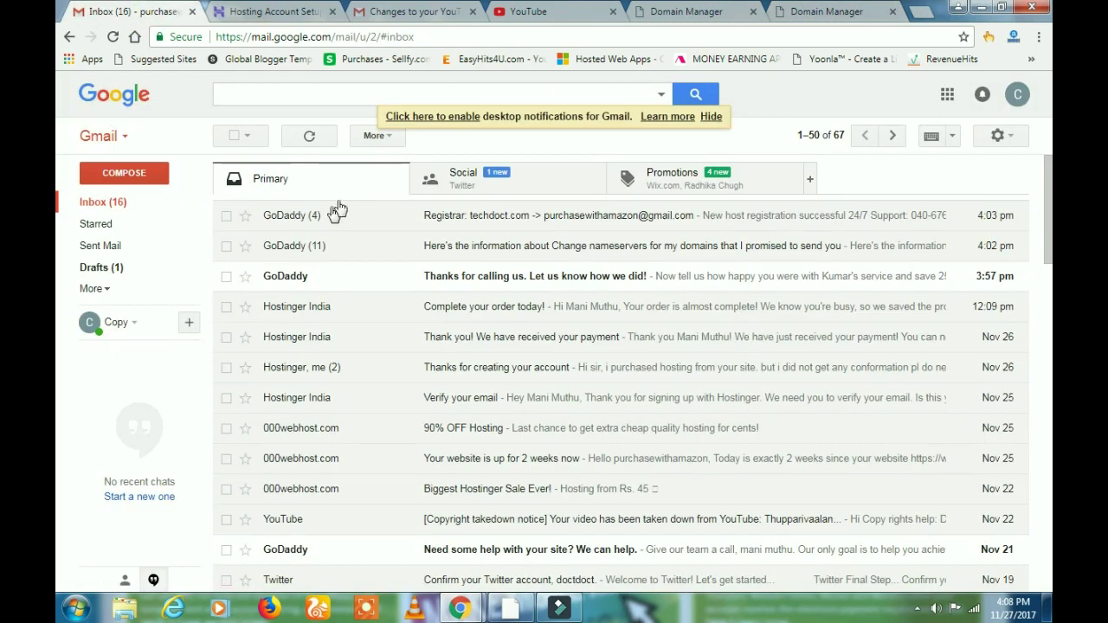
left_click(309, 137)
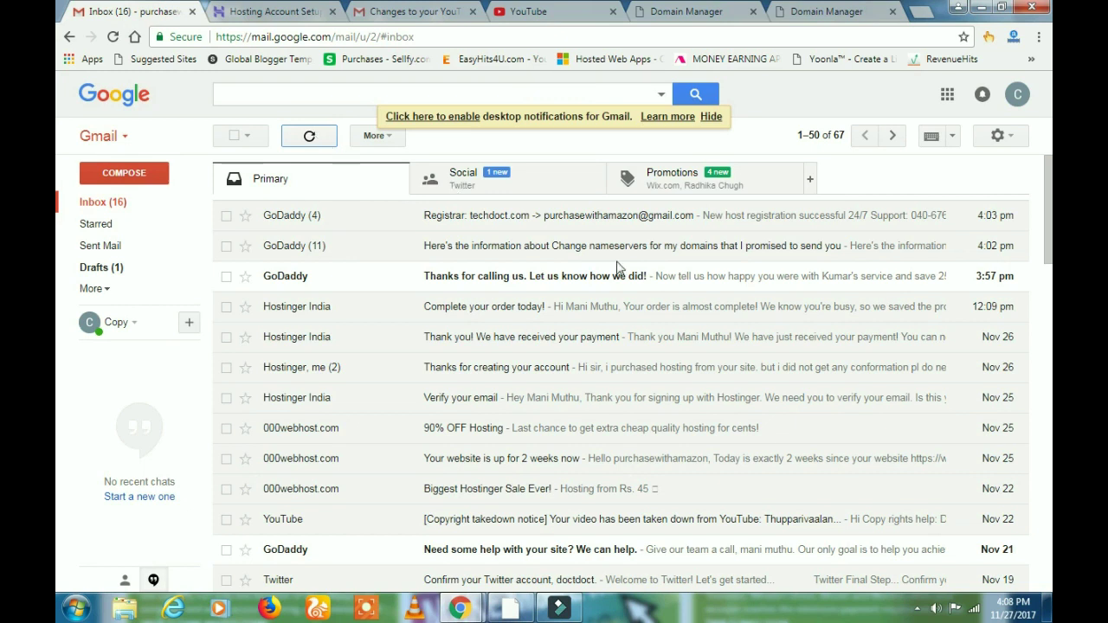
left_click(541, 183)
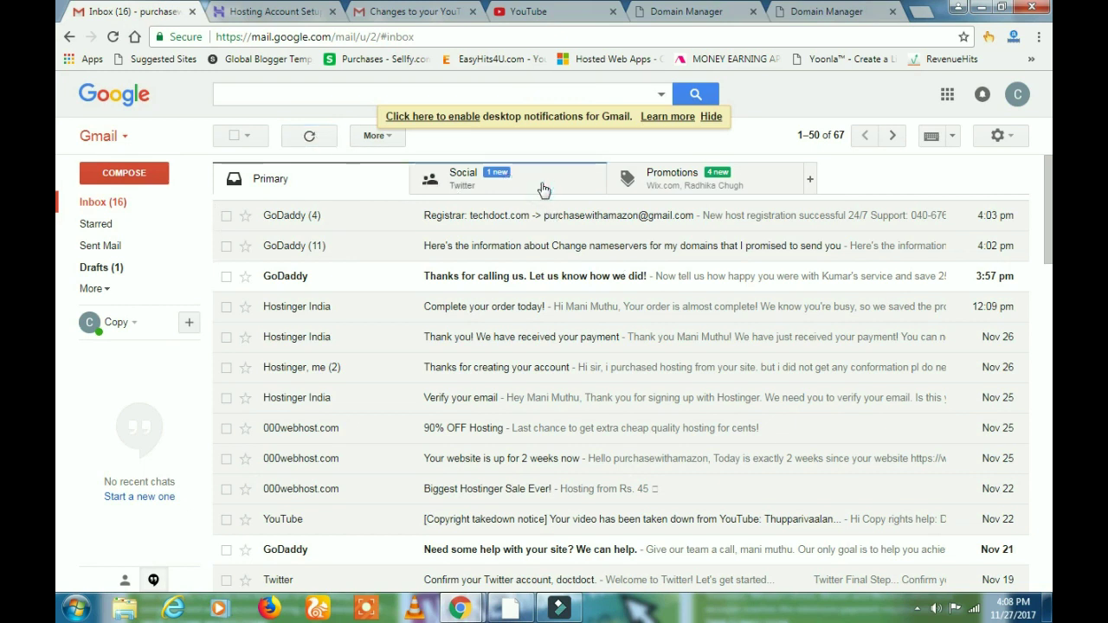
View Hostinger's name server list again, then examine the Records and Nameservers sections for techdoct.com in GoDaddy
left_click(294, 12)
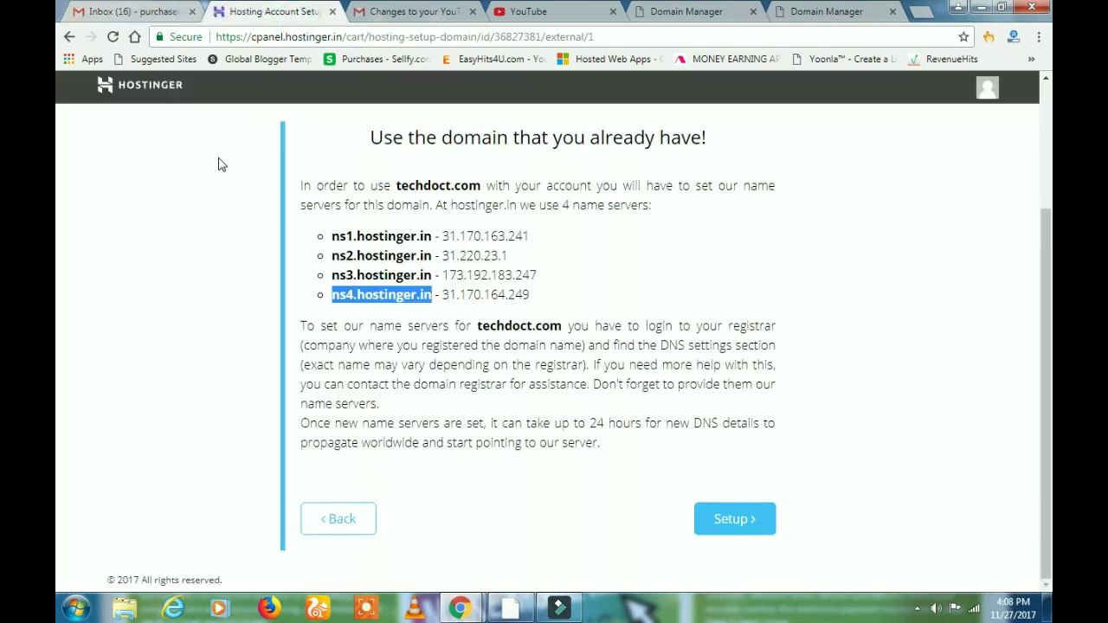
left_click(836, 14)
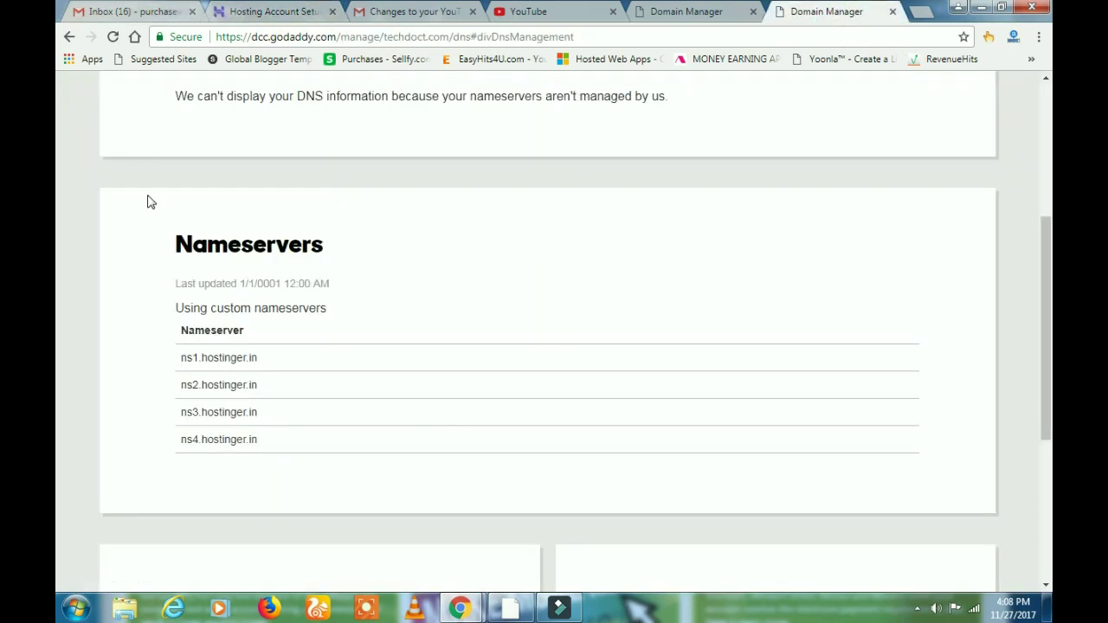
scroll(148, 202, "up", 2)
scroll(143, 205, "up", 2)
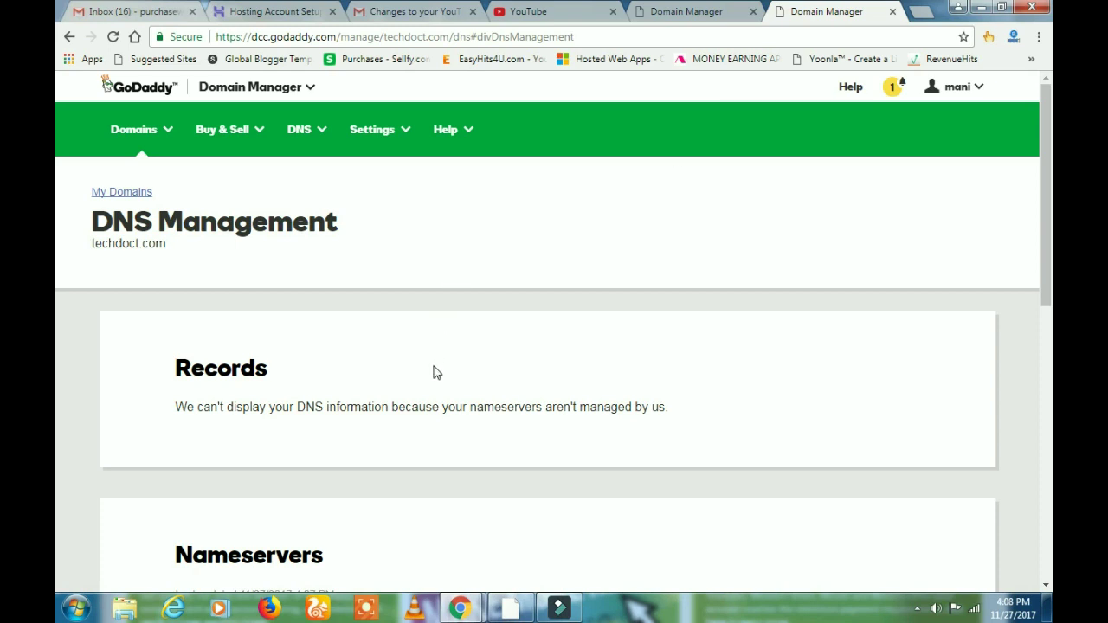
scroll(438, 372, "down", 1)
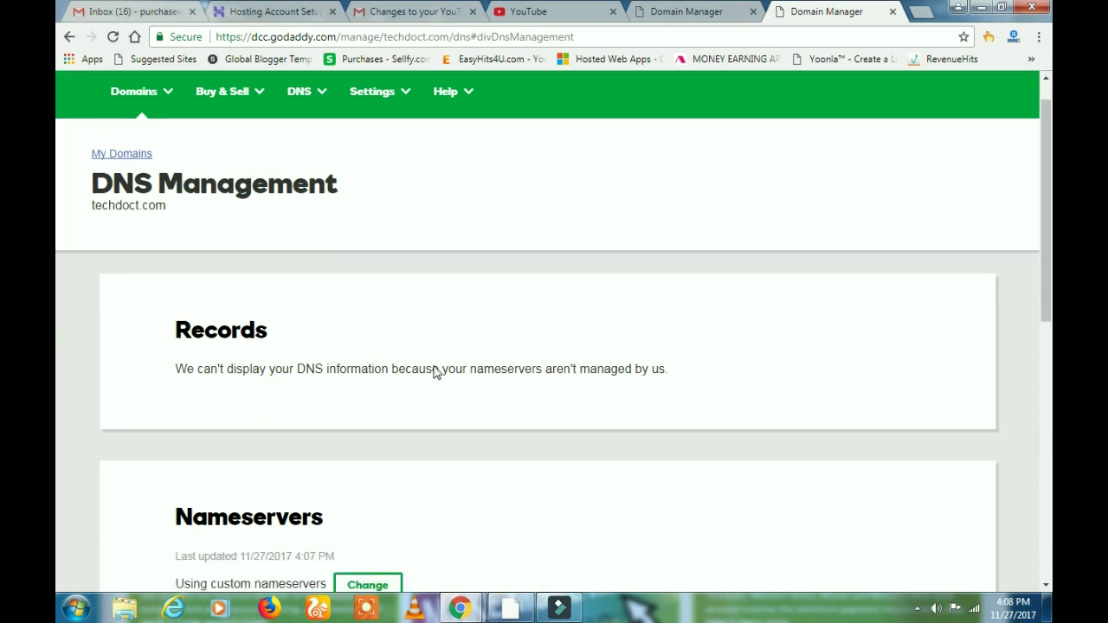
scroll(435, 371, "down", 4)
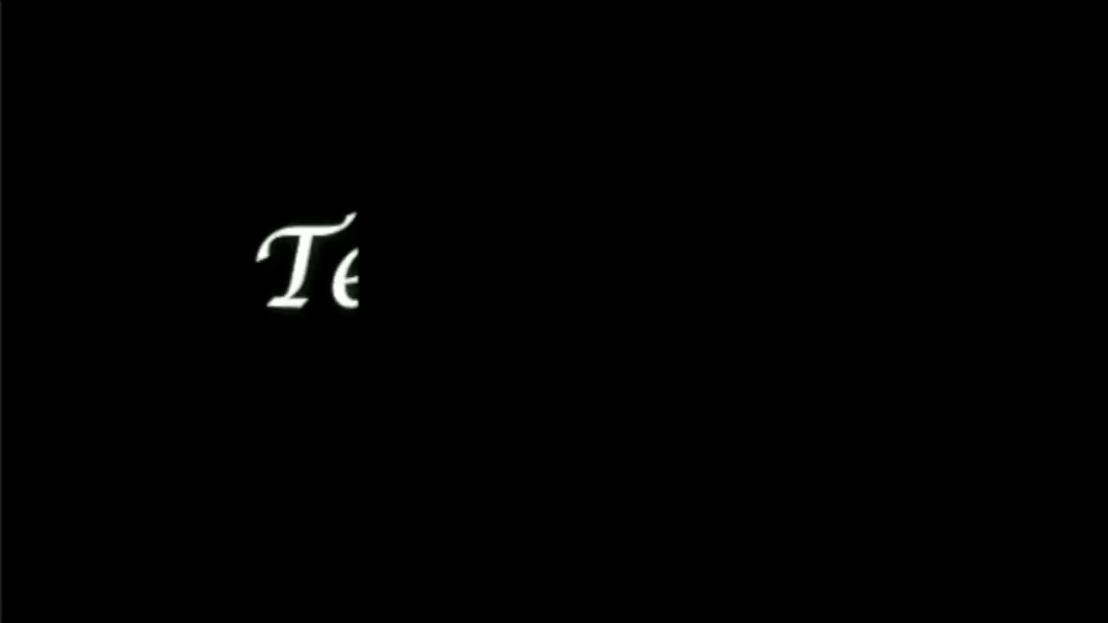